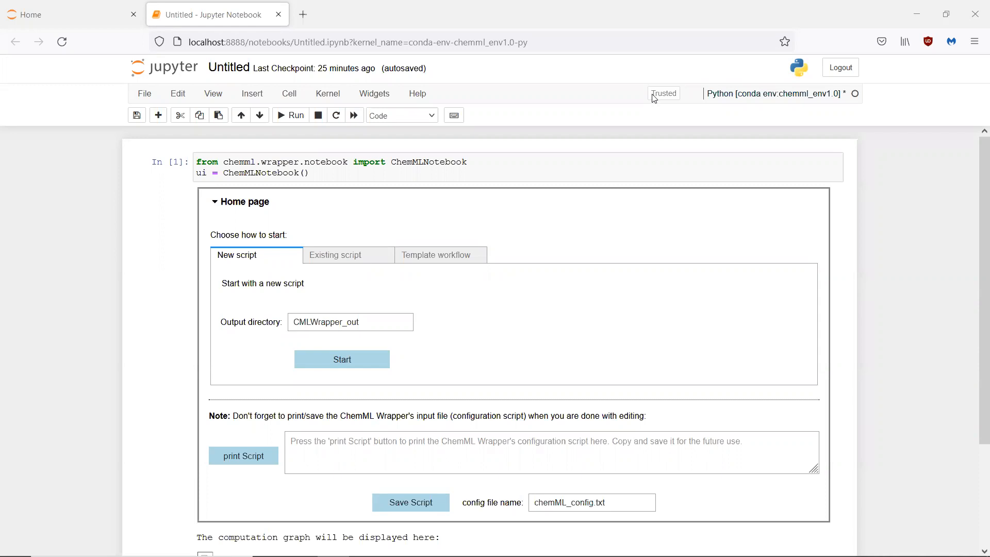
# - Browse the available template workflows, and start a new script with CMLWrapper_out as the output directory
pyautogui.click(436, 254)
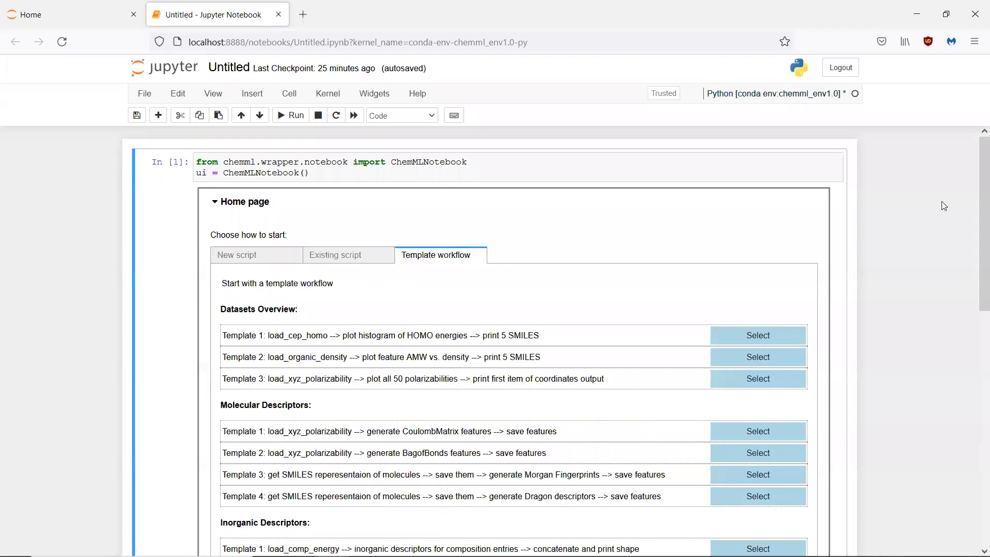
pyautogui.moveTo(980, 197); pyautogui.dragTo(976, 294)
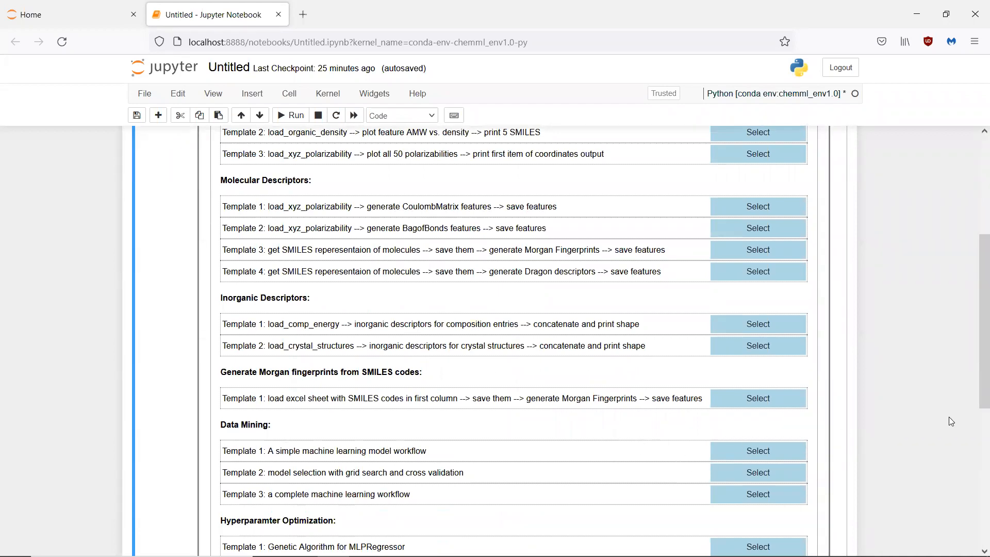
pyautogui.click(977, 191)
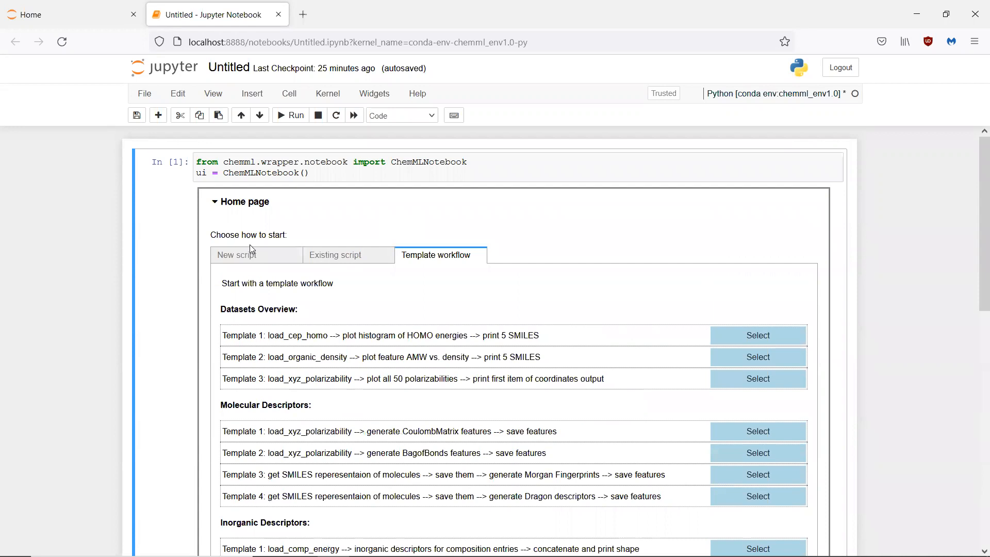
pyautogui.click(279, 260)
pyautogui.click(340, 367)
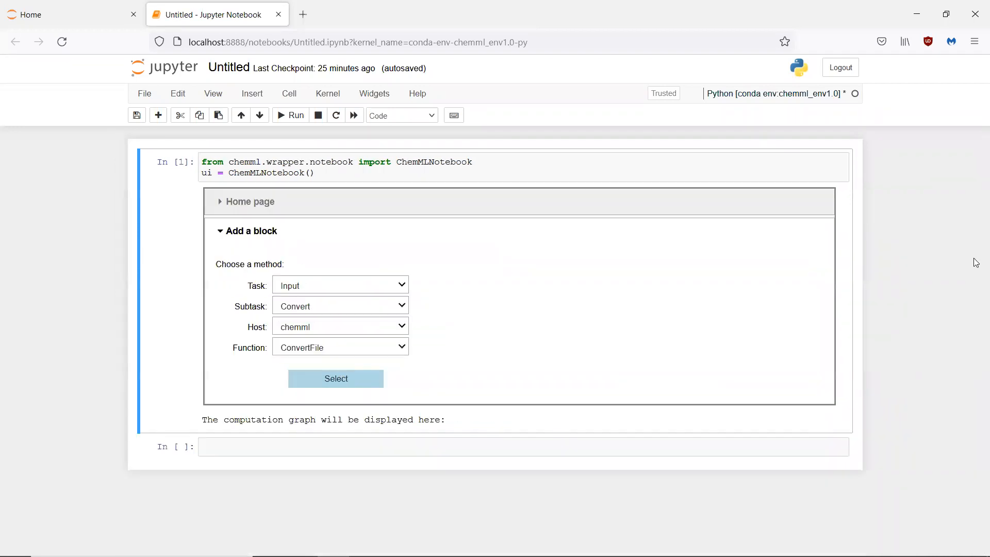
# - Add an Input block with the datasets subtask, chemml host and load_cep_homo function
pyautogui.click(400, 305)
pyautogui.click(323, 376)
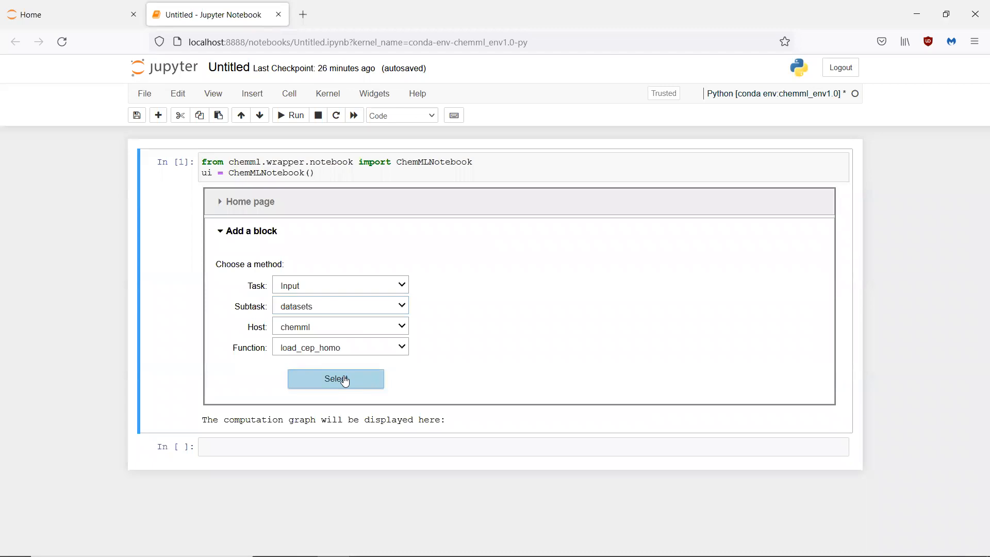
pyautogui.click(345, 381)
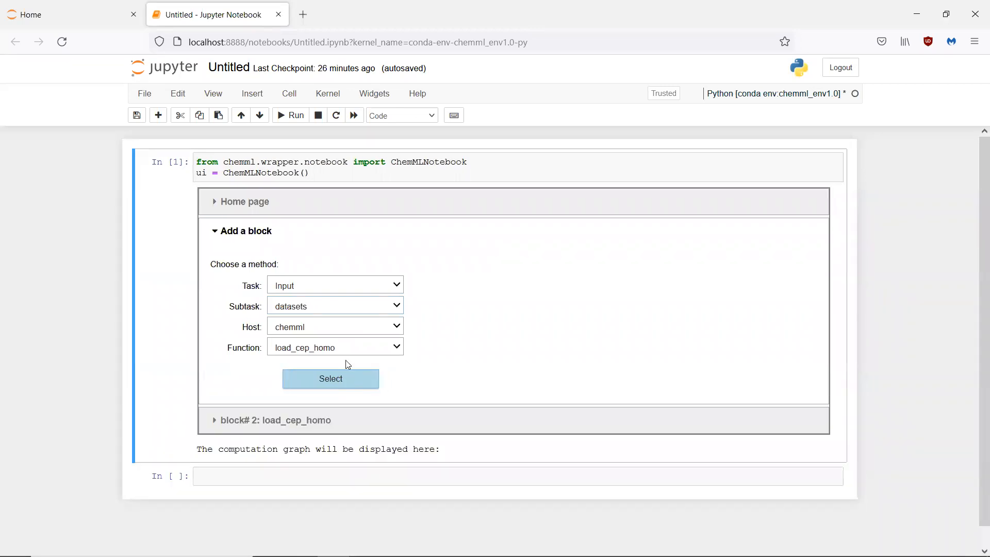
# - Add an Output block with the file subtask and chemml's SaveFile function
pyautogui.click(387, 285)
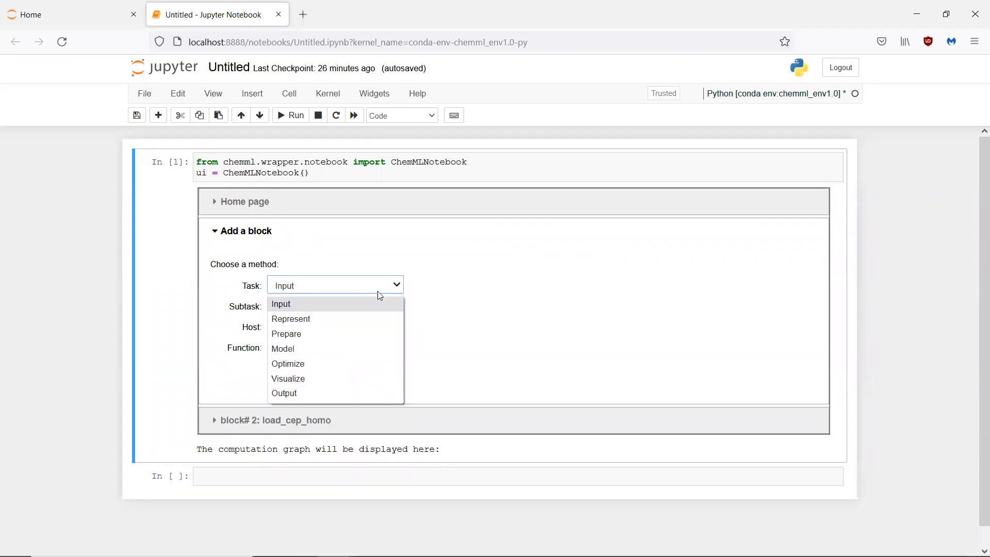
pyautogui.click(315, 391)
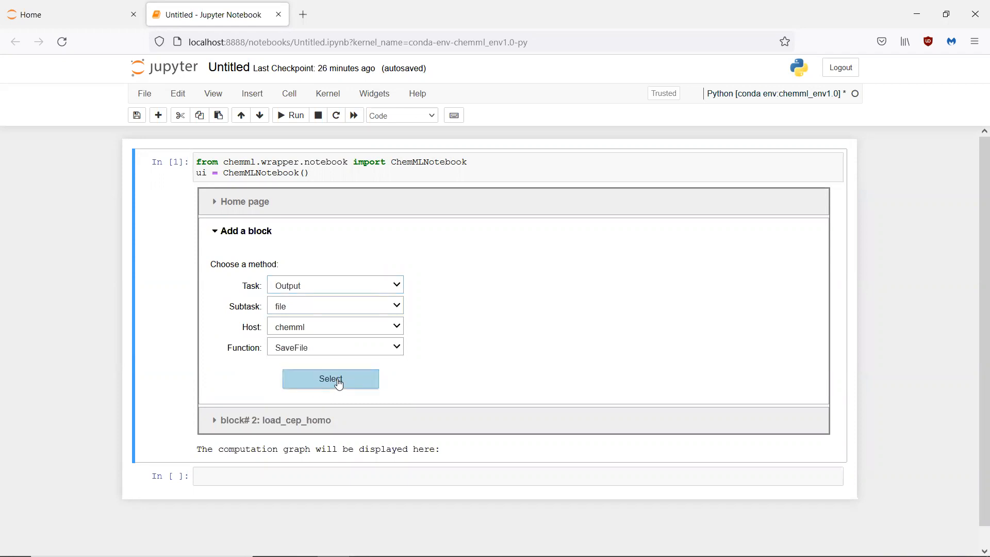
pyautogui.click(339, 384)
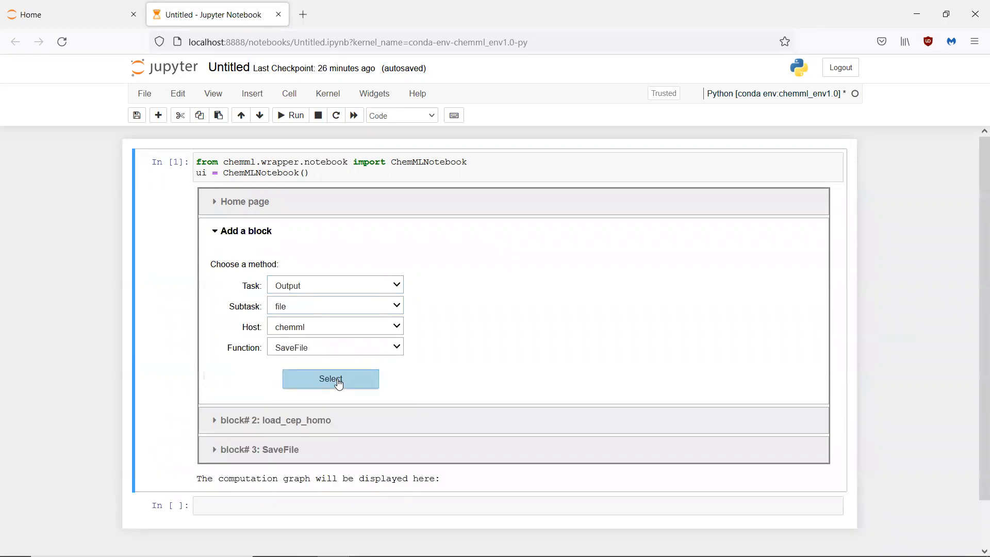
# - Add a Represent block with the molecular descriptors subtask and chemml's RDKitFingerprint function
pyautogui.click(377, 292)
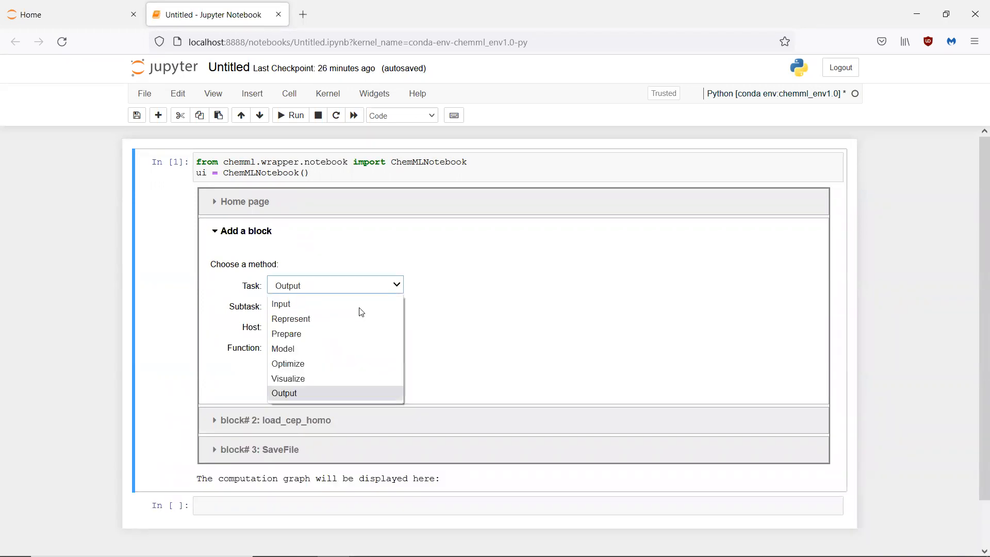
pyautogui.click(343, 317)
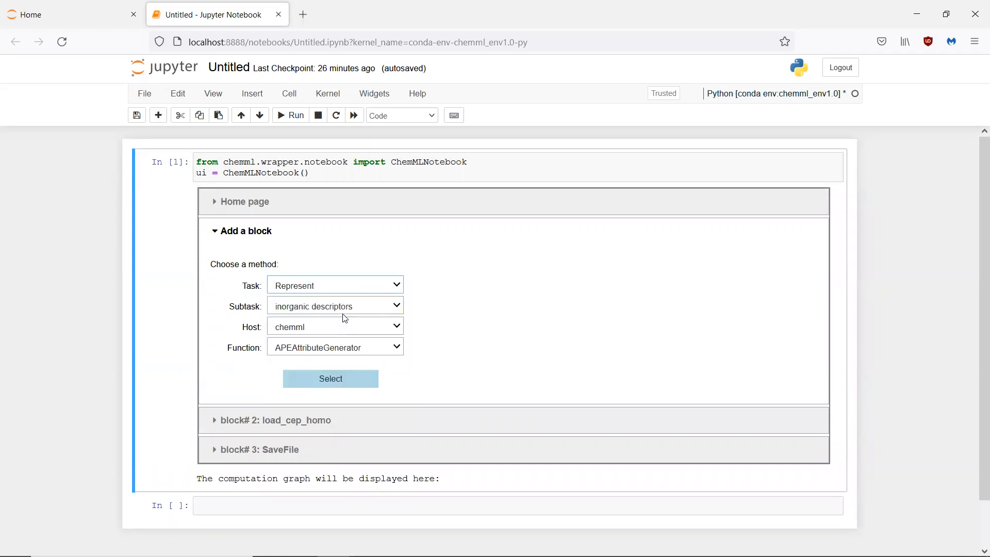
pyautogui.click(384, 308)
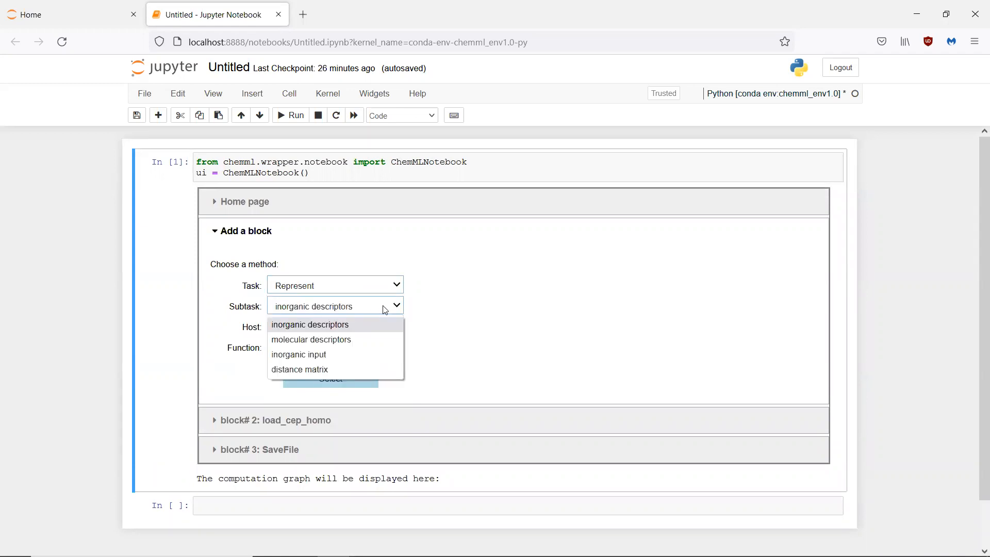
pyautogui.click(351, 341)
pyautogui.click(350, 355)
pyautogui.click(348, 415)
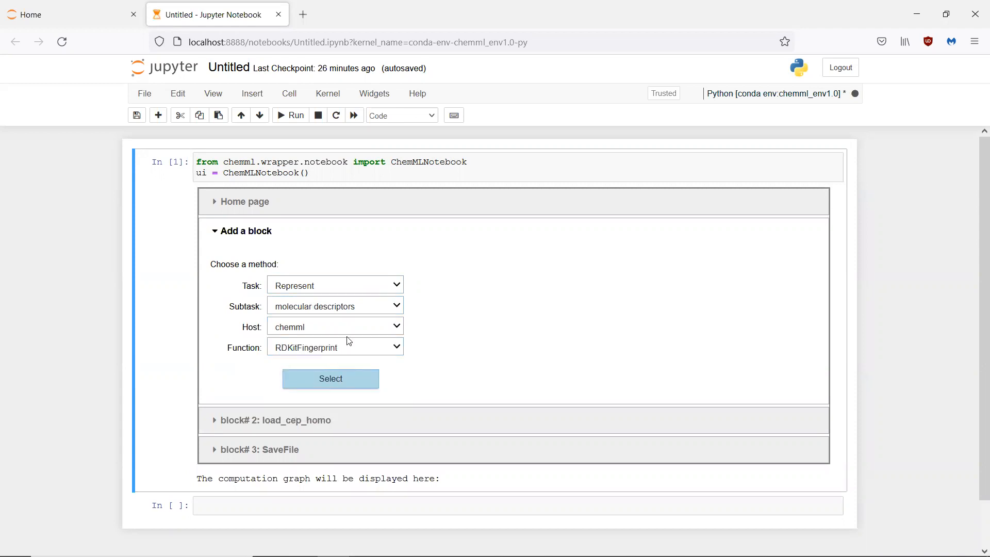
# - Add a second SaveFile output block following the RDKitFingerprint block
pyautogui.click(365, 285)
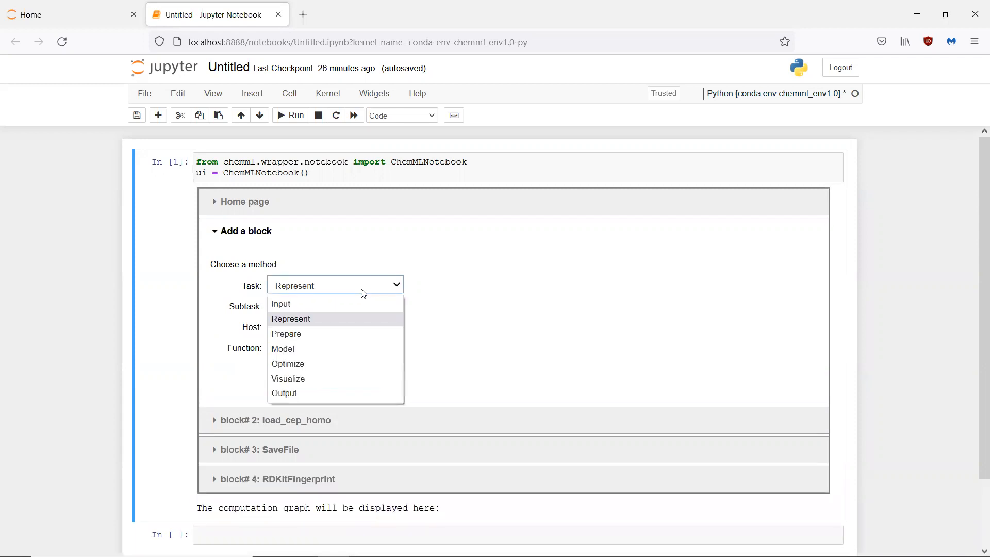
pyautogui.click(299, 393)
pyautogui.click(330, 381)
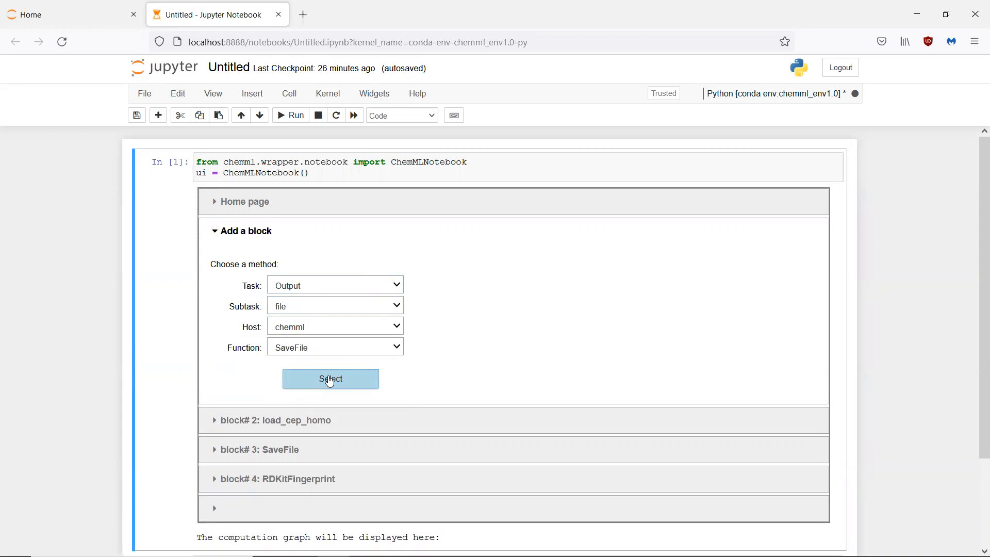
# - Add a Prepare block with the split subtask and sklearn's train_test_split function
pyautogui.click(378, 290)
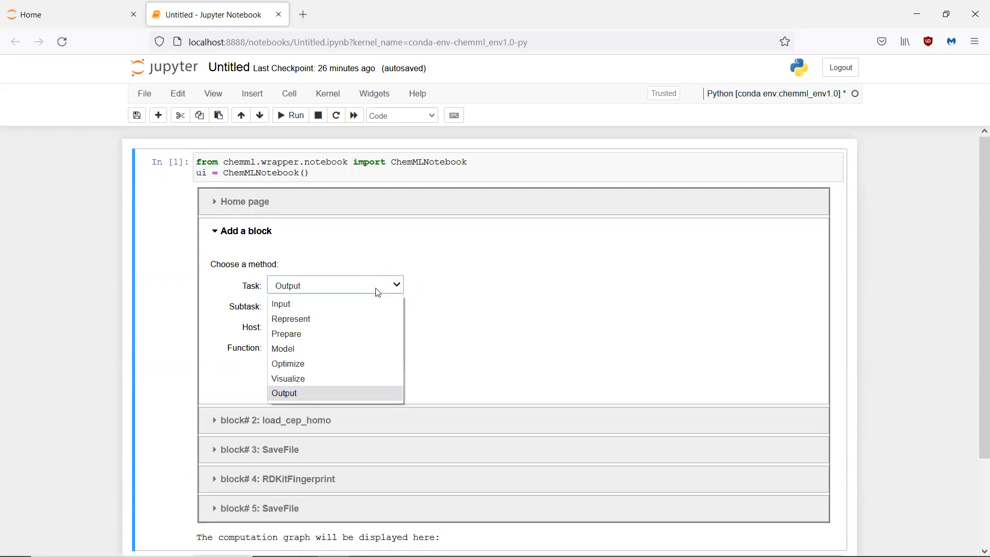
pyautogui.click(303, 334)
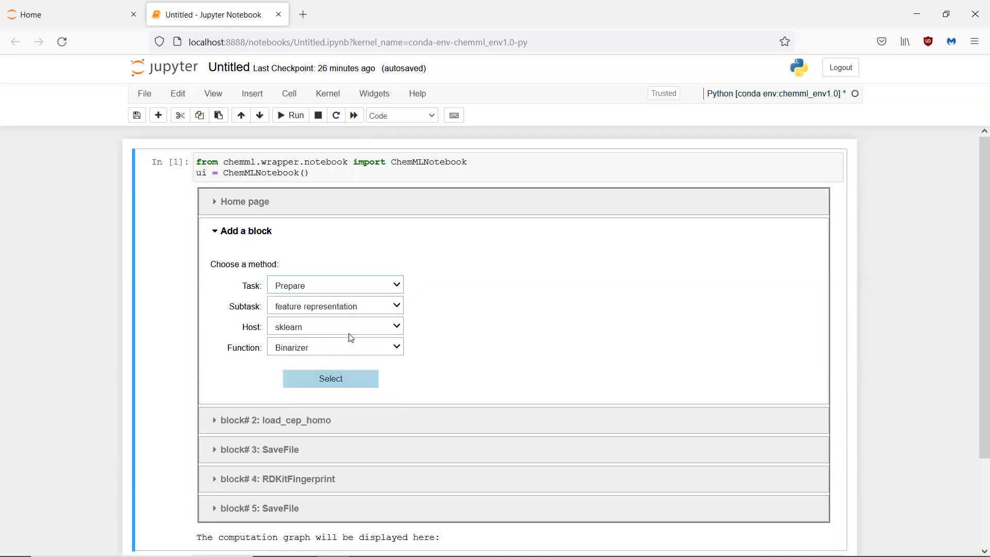
pyautogui.click(372, 308)
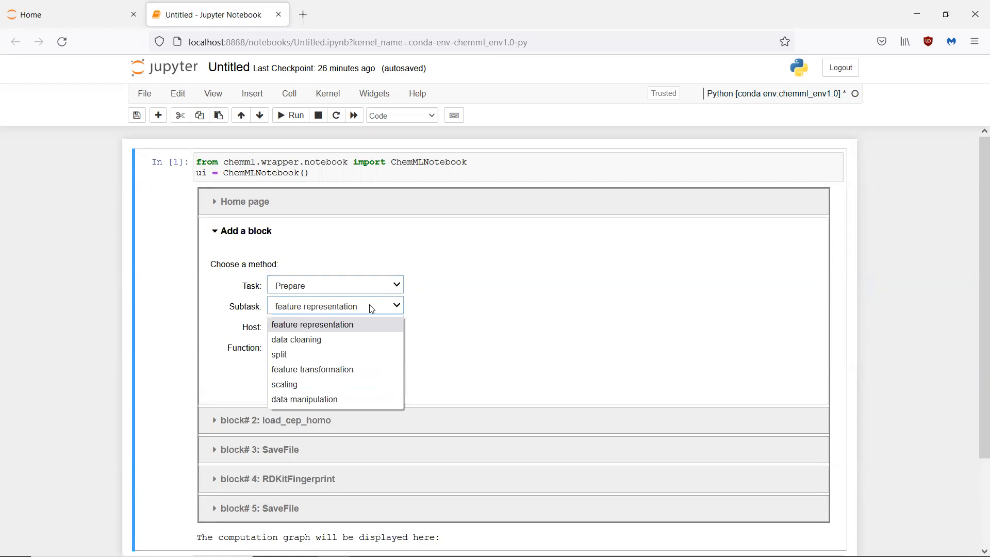
pyautogui.click(321, 351)
pyautogui.click(355, 351)
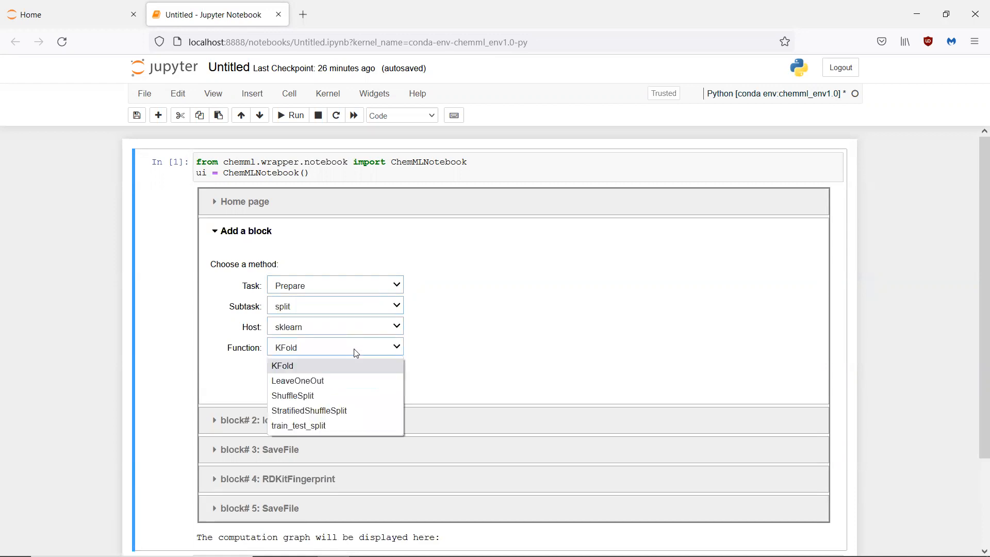
pyautogui.click(334, 425)
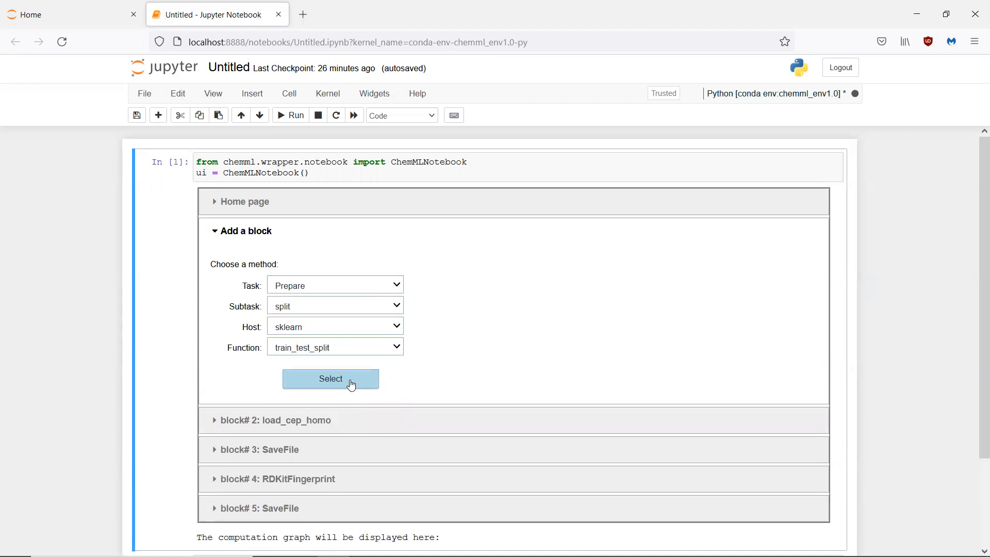
# - Add two Model blocks with the regression subtask and sklearn's MLPRegressor function
pyautogui.click(378, 290)
pyautogui.click(324, 345)
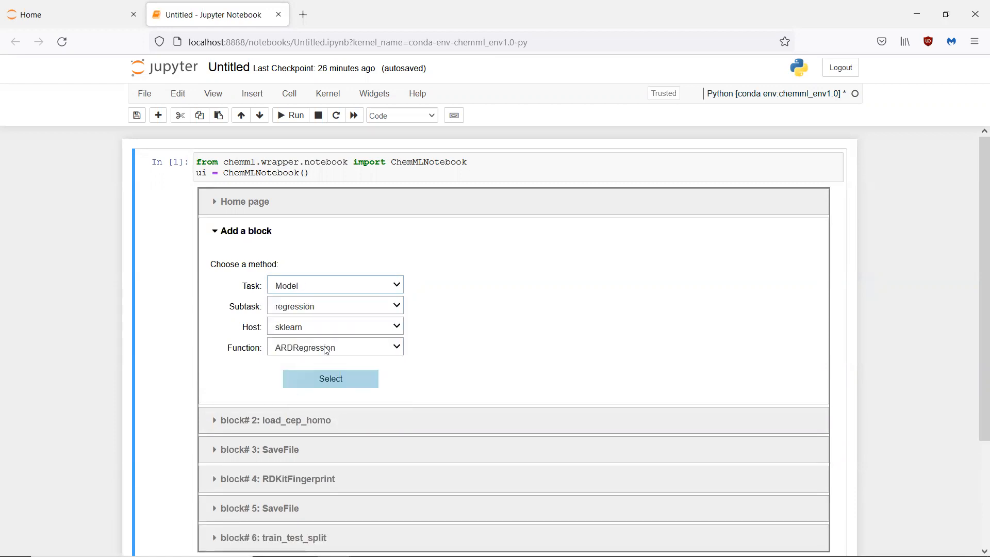
pyautogui.click(349, 347)
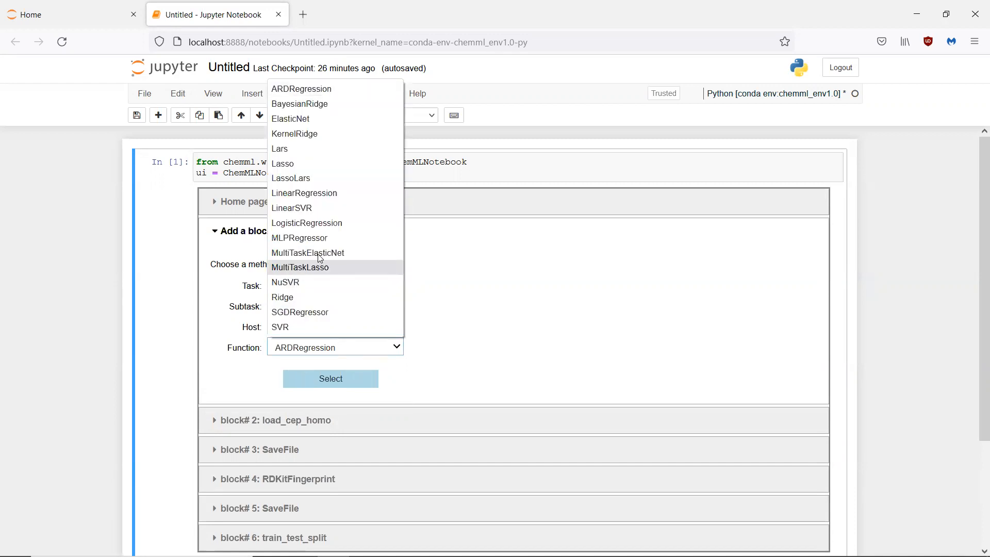
pyautogui.press('Escape')
pyautogui.click(344, 380)
pyautogui.scroll(-3, 975, 322)
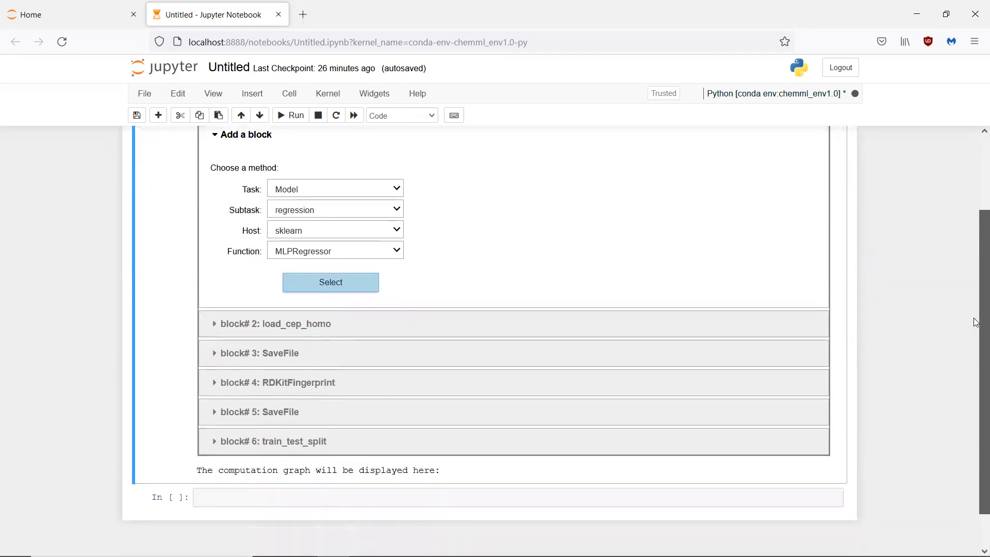
pyautogui.scroll(-1, 975, 322)
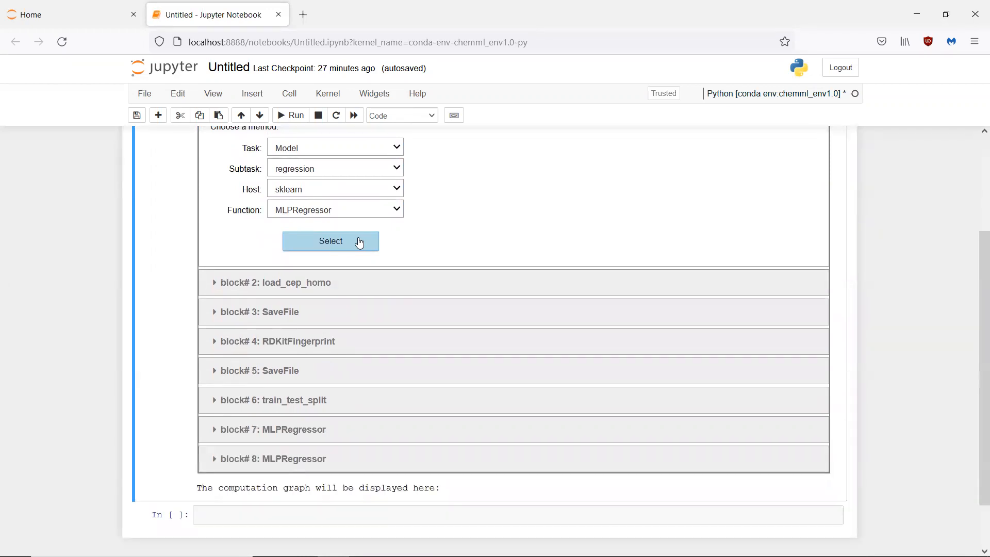
# - Add a third SaveFile output block following the two MLPRegressor blocks
pyautogui.click(391, 148)
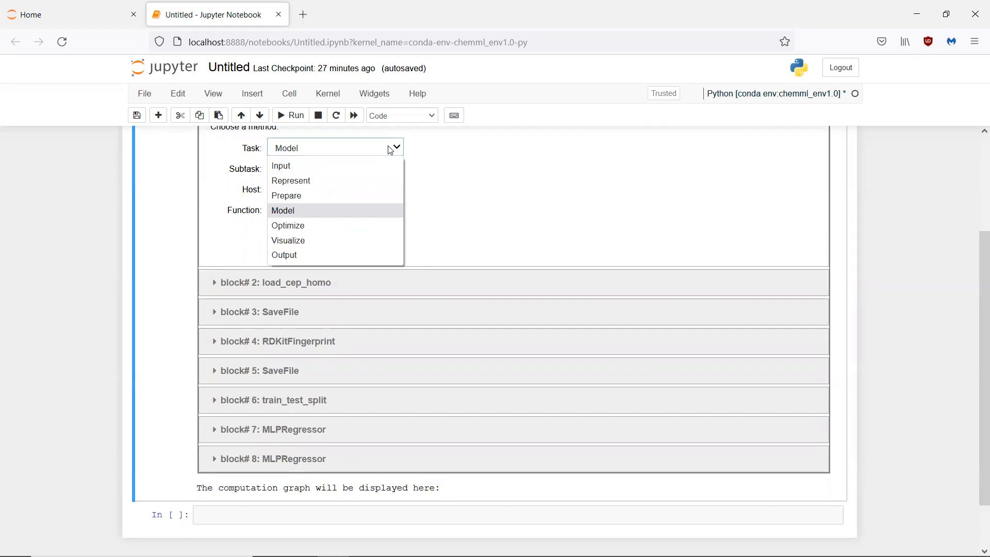
pyautogui.click(302, 253)
pyautogui.click(329, 246)
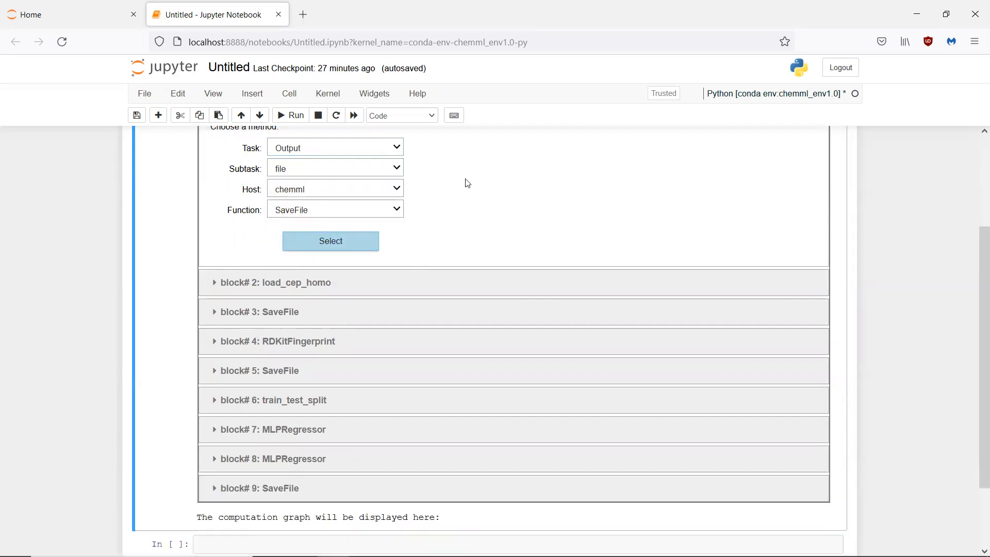
# - Add a Visualize block with the plot subtask and chemml's scatter2D function
pyautogui.click(367, 146)
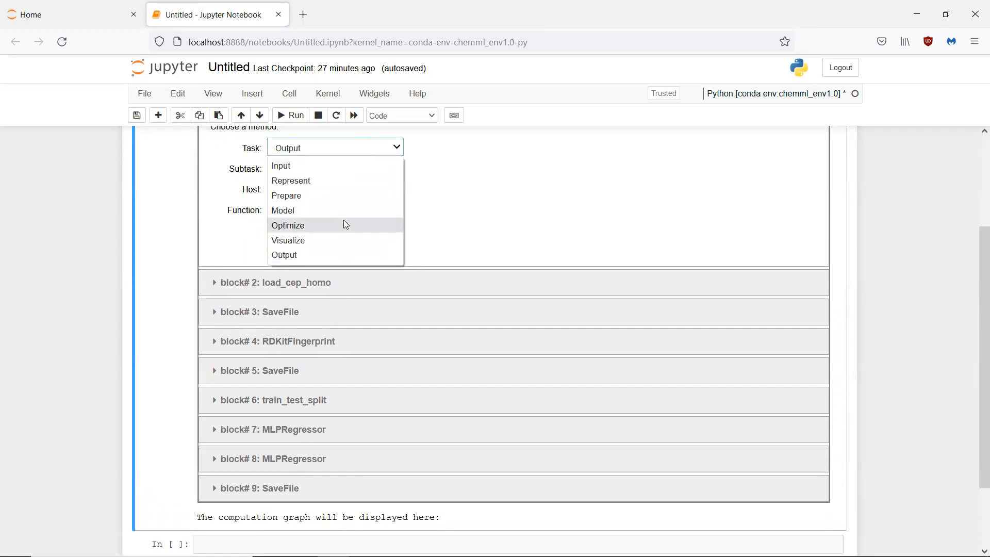
pyautogui.click(336, 239)
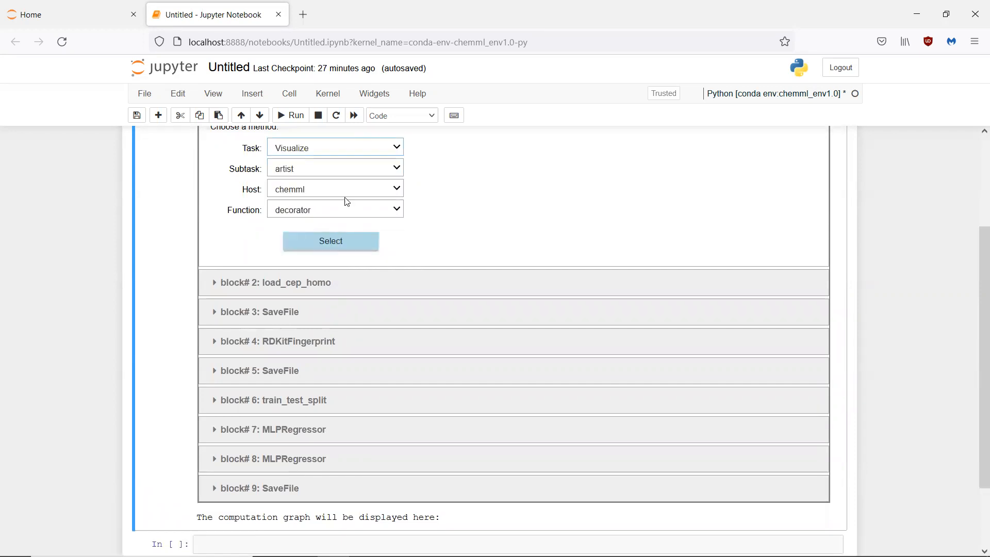
pyautogui.click(386, 174)
pyautogui.click(347, 199)
pyautogui.click(358, 209)
pyautogui.click(321, 241)
pyautogui.click(331, 246)
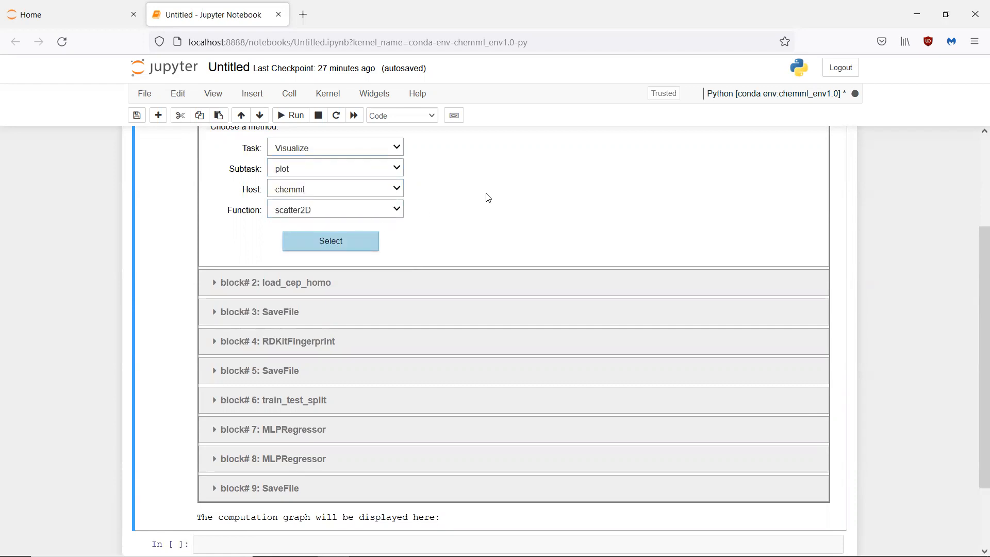
# - Add an Output block with the figure subtask and chemml's SavePlot function
pyautogui.click(380, 146)
pyautogui.click(315, 253)
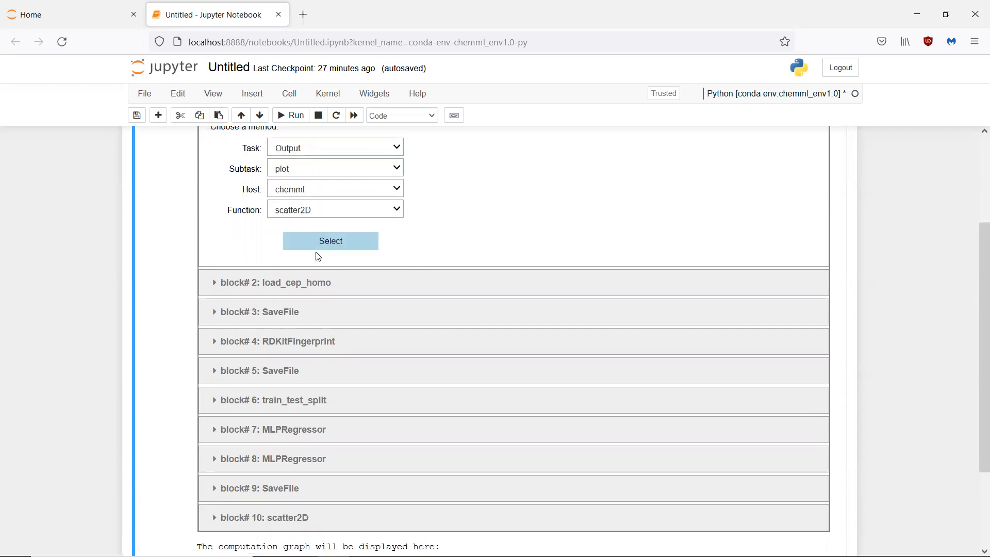
pyautogui.click(377, 175)
pyautogui.click(350, 201)
pyautogui.click(343, 241)
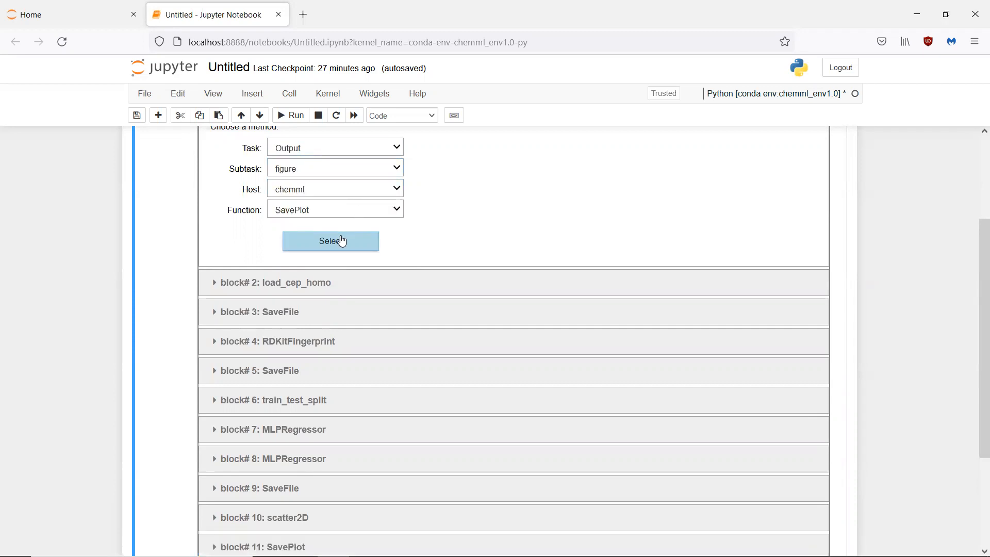
# - Add a Visualize block with the artist subtask and chemml's decorator function
pyautogui.click(350, 147)
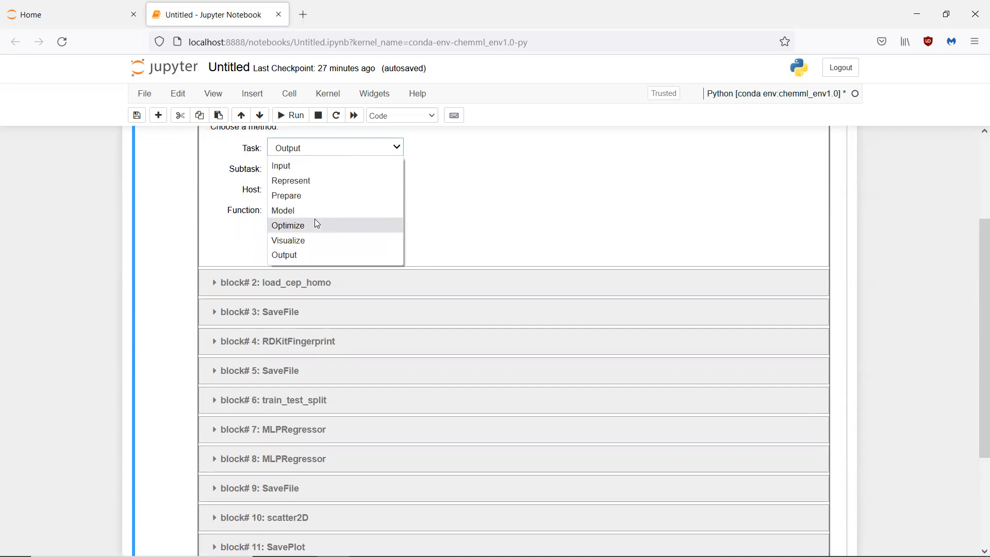
pyautogui.click(311, 238)
pyautogui.click(329, 241)
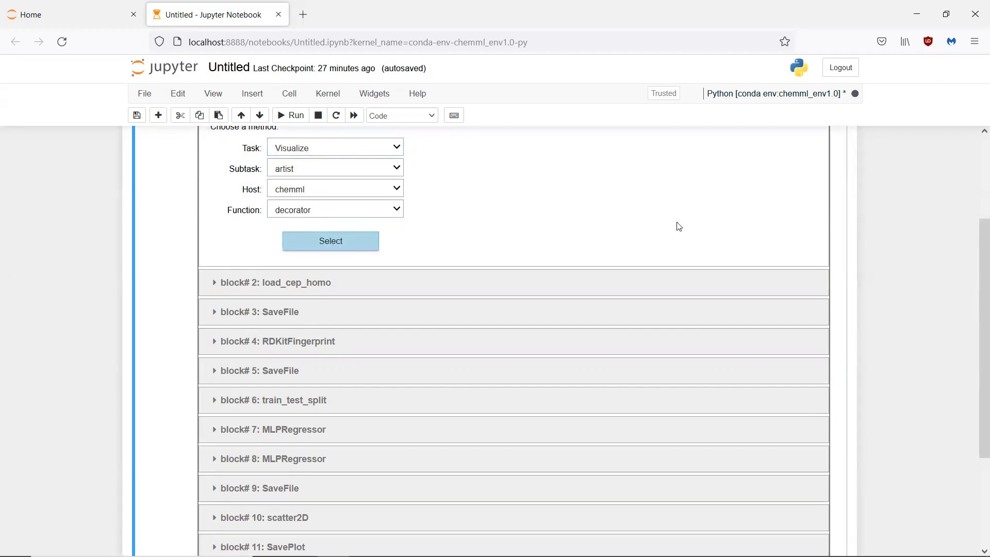
# - Send the smiles output of the load_cep_homo block to the df input of block 3
pyautogui.moveTo(980, 278); pyautogui.dragTo(973, 324)
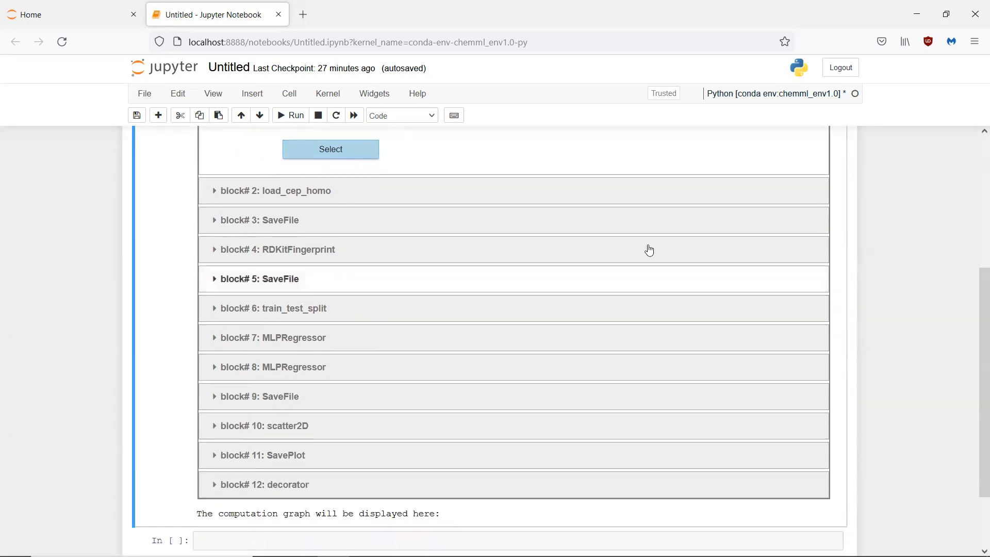
pyautogui.click(542, 193)
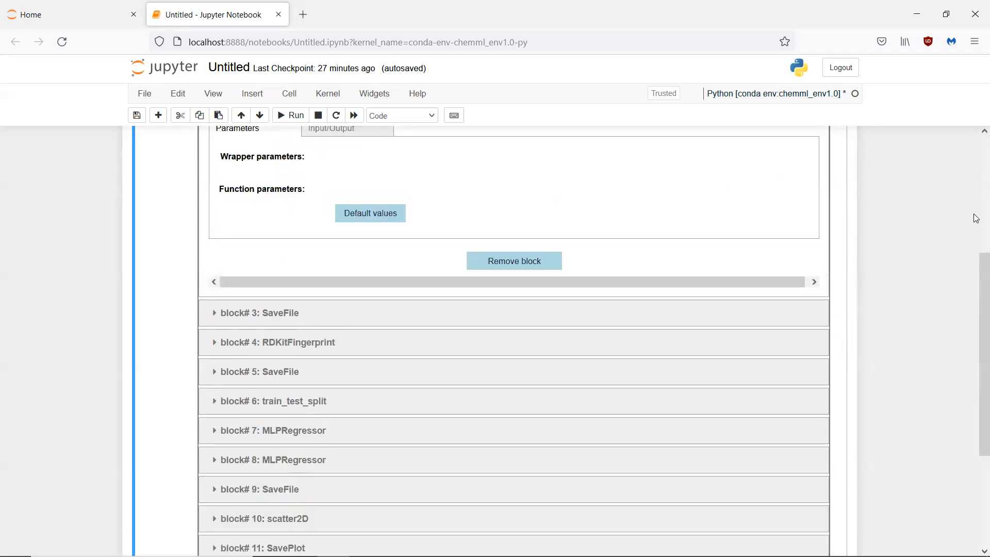
pyautogui.scroll(2, 975, 275)
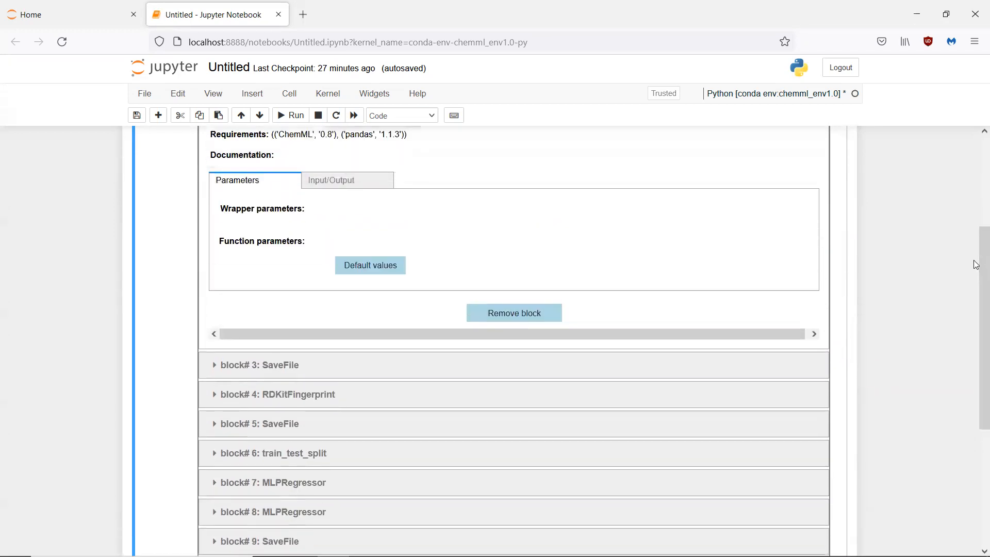
pyautogui.click(342, 182)
pyautogui.click(407, 273)
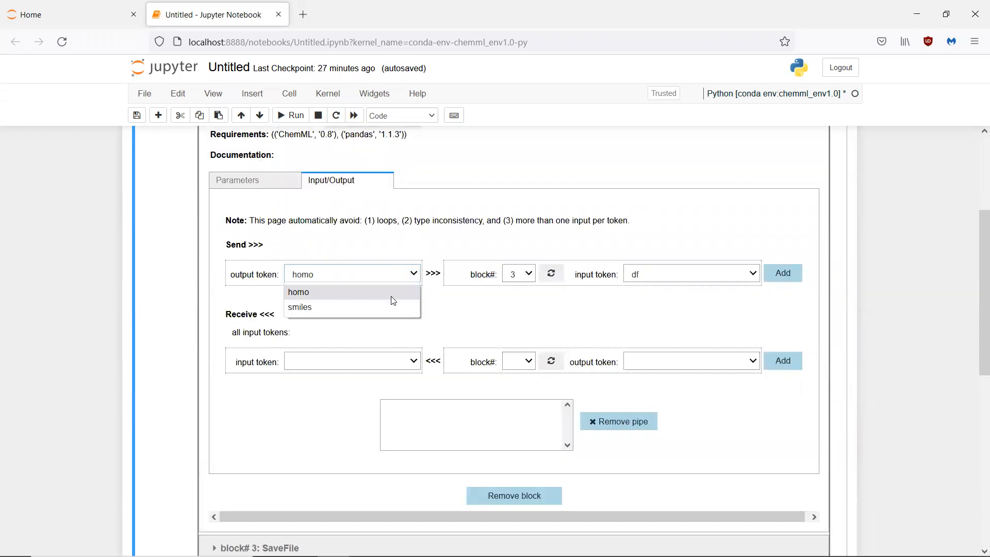
pyautogui.click(383, 311)
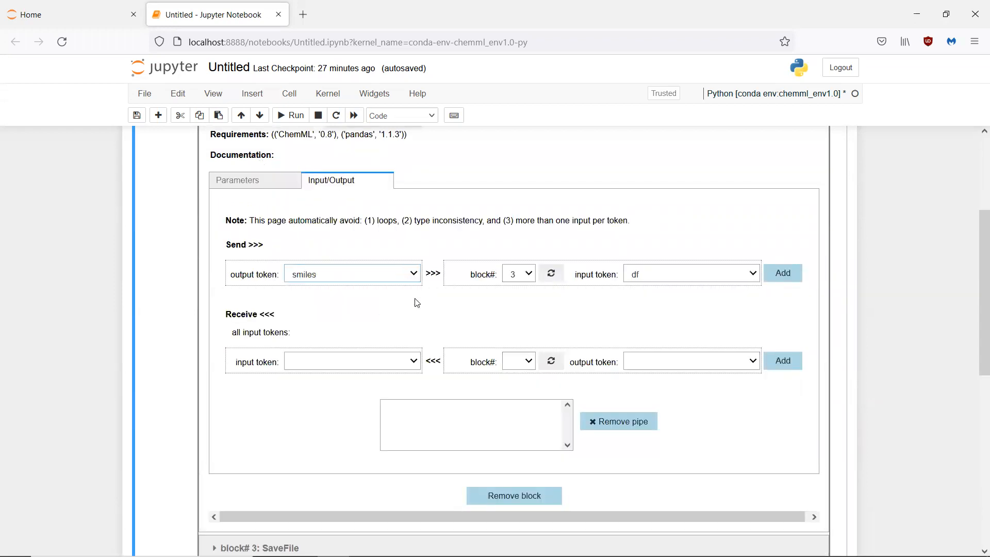
pyautogui.click(784, 275)
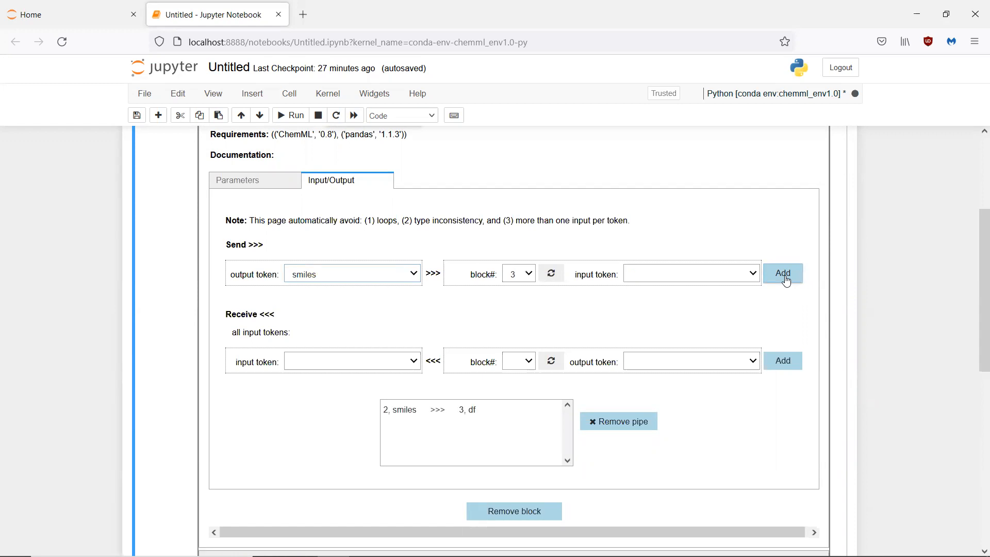
# - Send the homo output of the load_cep_homo block to the dfy input of block 6
pyautogui.click(392, 280)
pyautogui.click(363, 289)
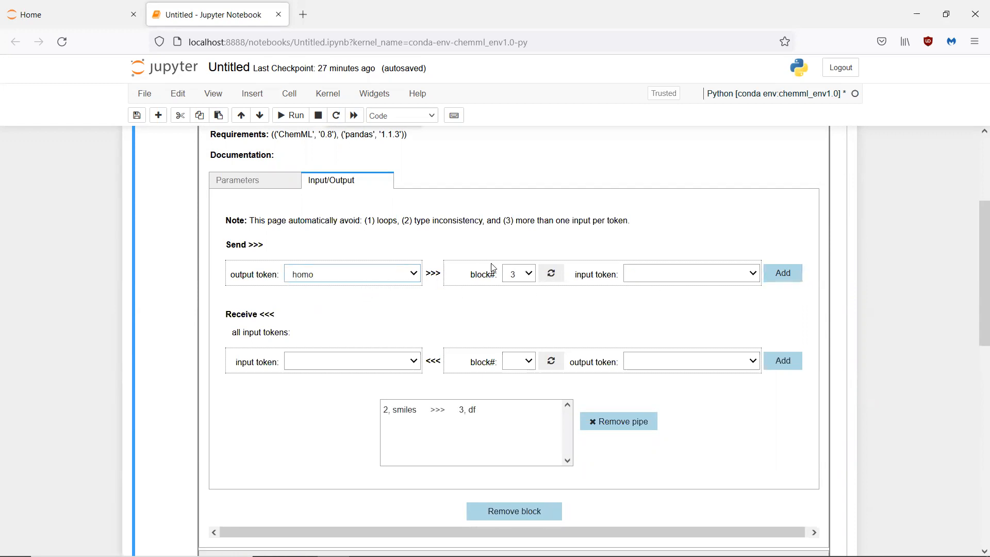
pyautogui.click(519, 278)
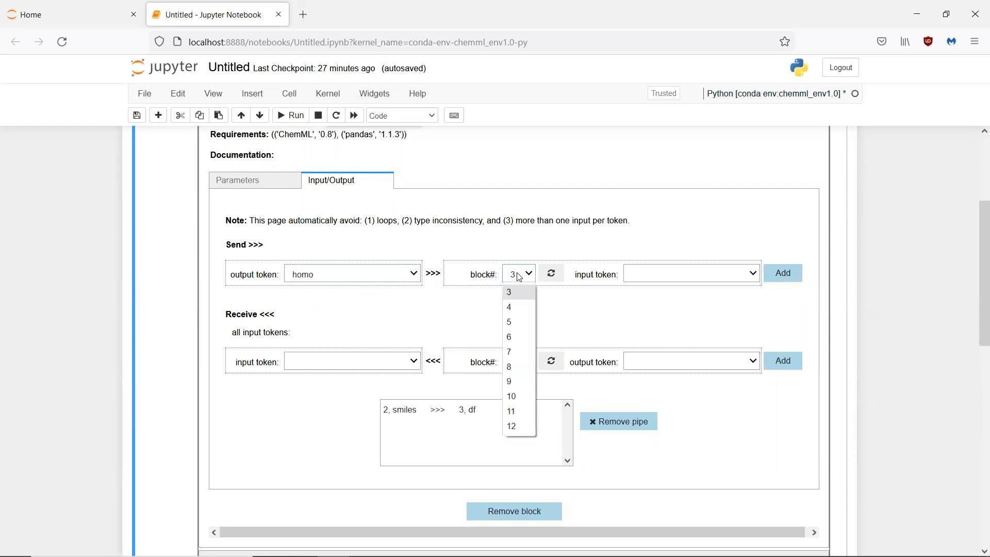
pyautogui.click(516, 336)
pyautogui.click(740, 276)
pyautogui.click(709, 315)
pyautogui.click(734, 278)
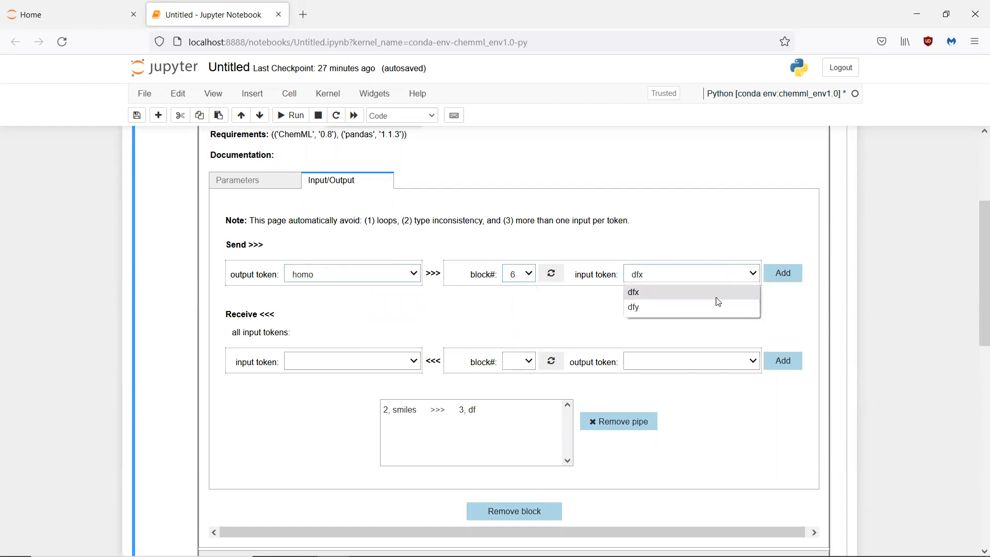
pyautogui.click(702, 307)
pyautogui.click(784, 273)
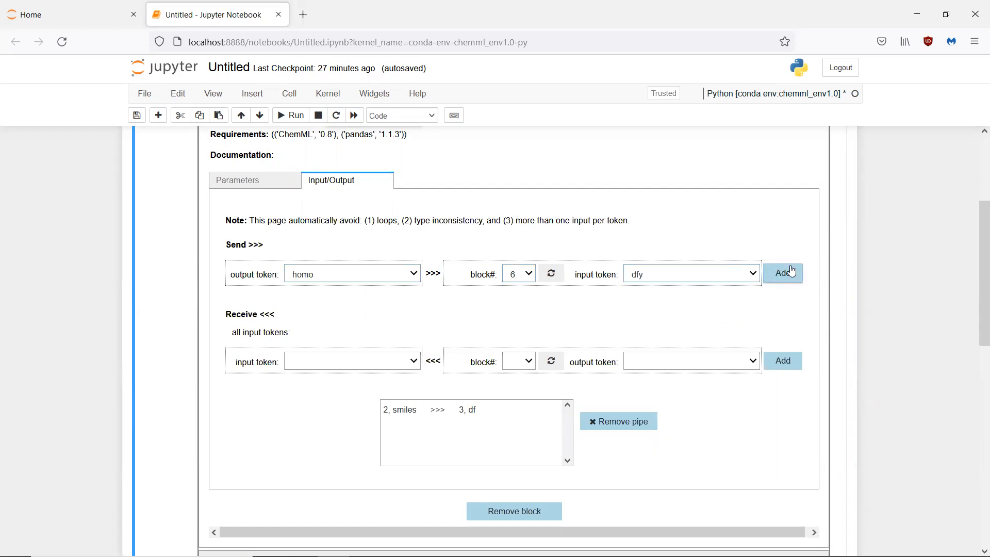
# - Configure and enable filename smiles, format smi and header False in the block 3 SaveFile, and send its filepath to block 4's molfile input
pyautogui.moveTo(976, 237); pyautogui.dragTo(975, 262)
pyautogui.click(614, 347)
pyautogui.moveTo(342, 224); pyautogui.dragTo(219, 233)
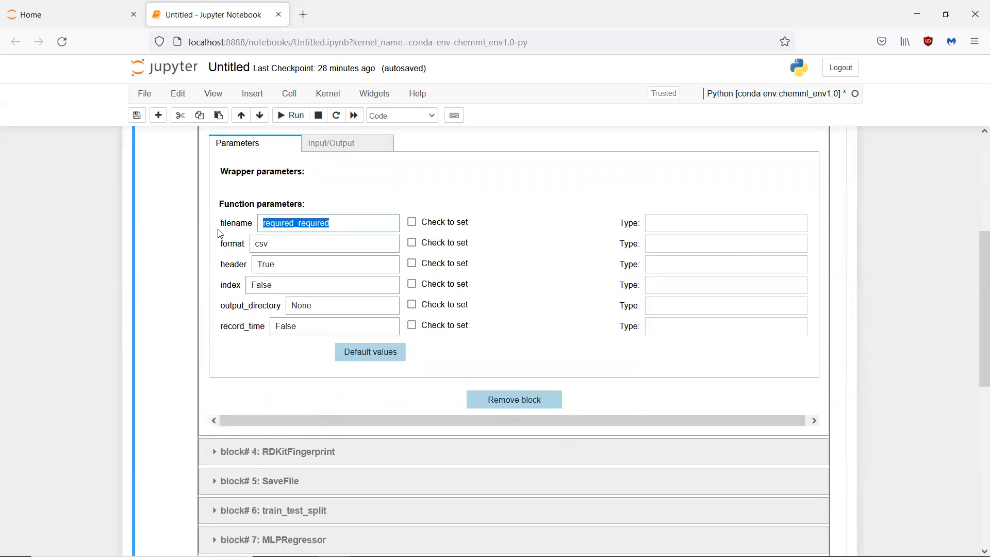
pyautogui.write('smiles')
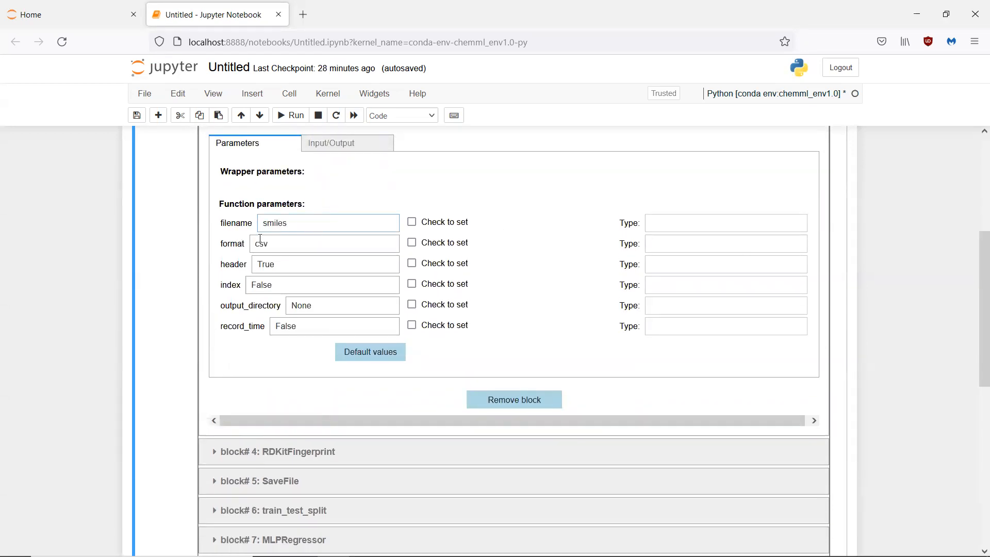
pyautogui.click(272, 247)
pyautogui.write('smi')
pyautogui.click(285, 261)
pyautogui.write('False')
pyautogui.click(412, 263)
pyautogui.click(412, 243)
pyautogui.click(412, 222)
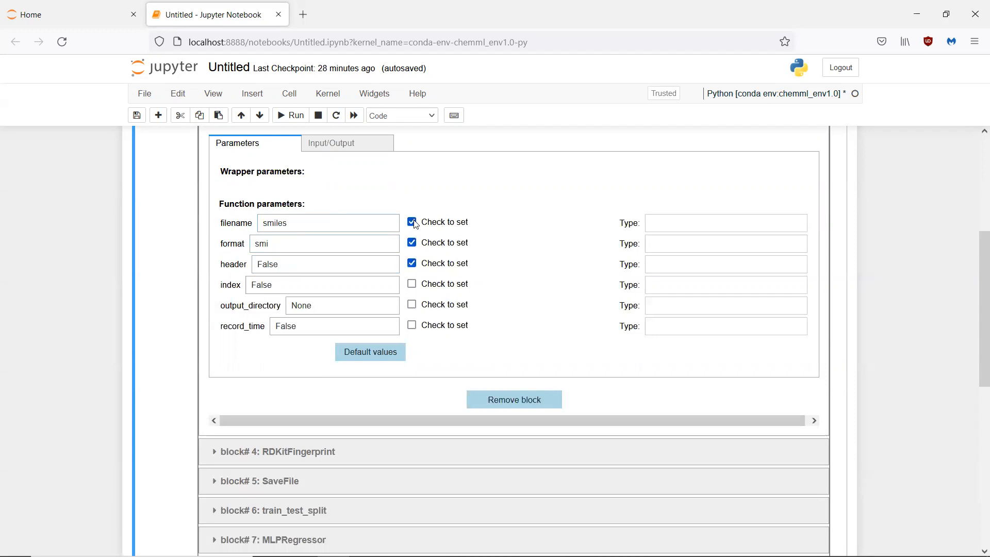
pyautogui.click(362, 150)
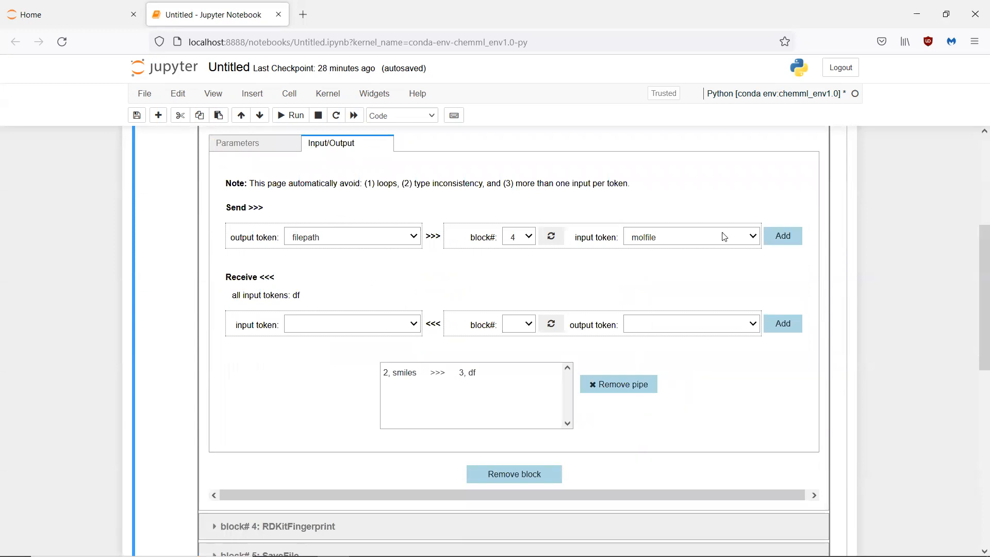
pyautogui.click(783, 240)
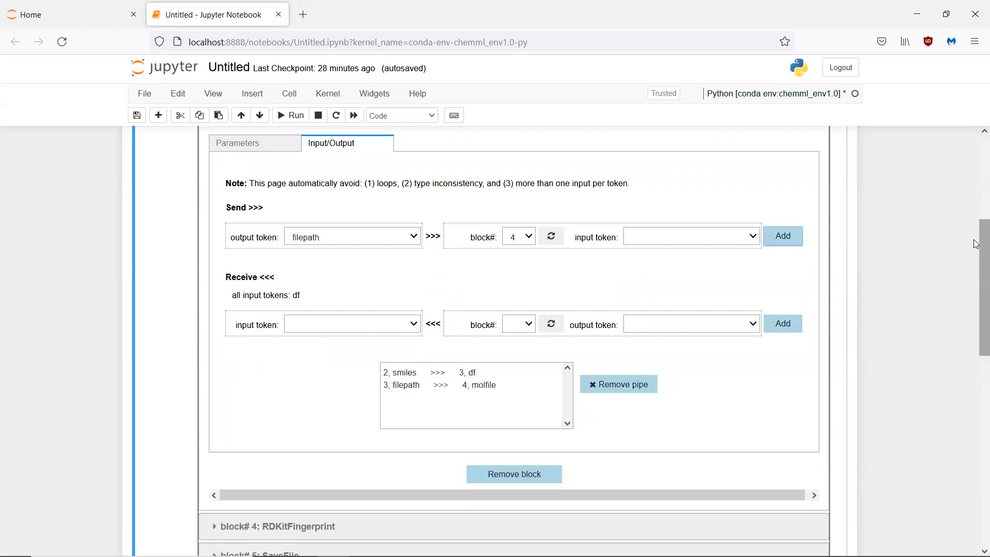
# - Send the df output of the RDKitFingerprint block to block 5's df input and block 6's dfx input
pyautogui.moveTo(975, 242); pyautogui.dragTo(975, 304)
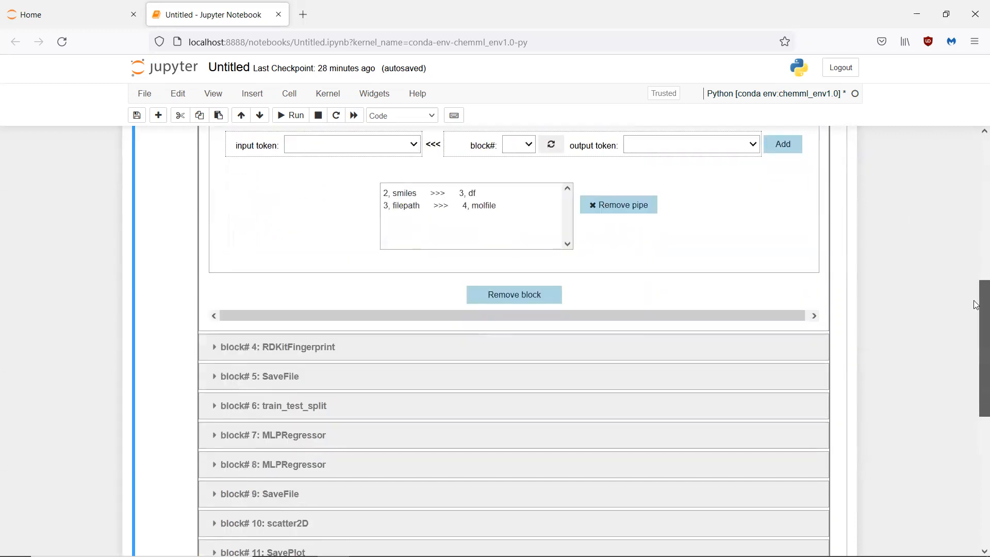
pyautogui.click(741, 344)
pyautogui.moveTo(975, 342); pyautogui.dragTo(974, 277)
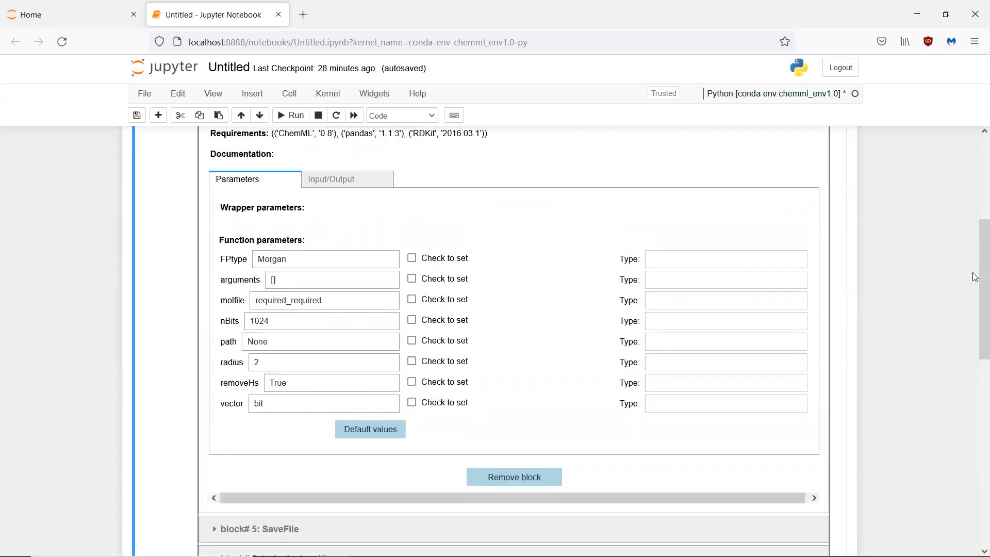
pyautogui.click(336, 181)
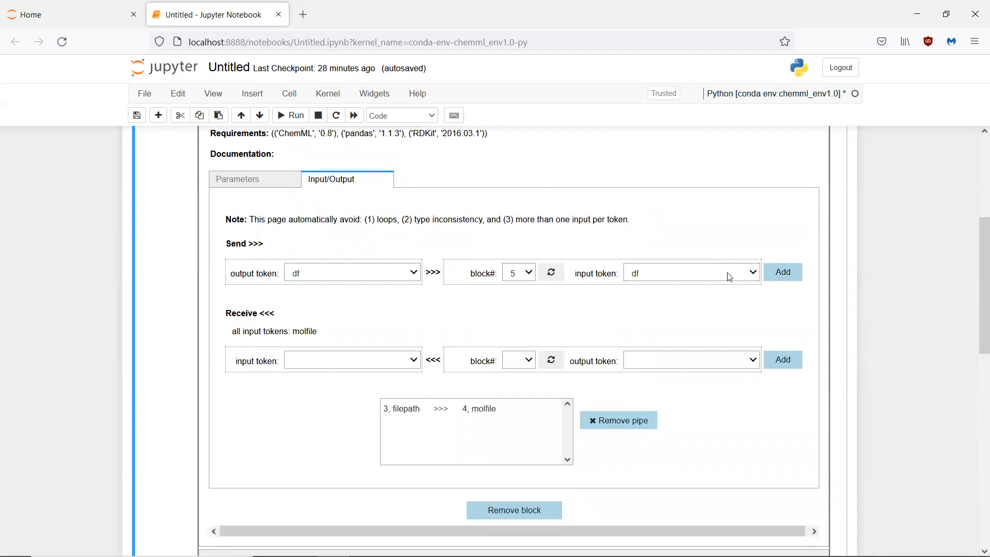
pyautogui.click(781, 273)
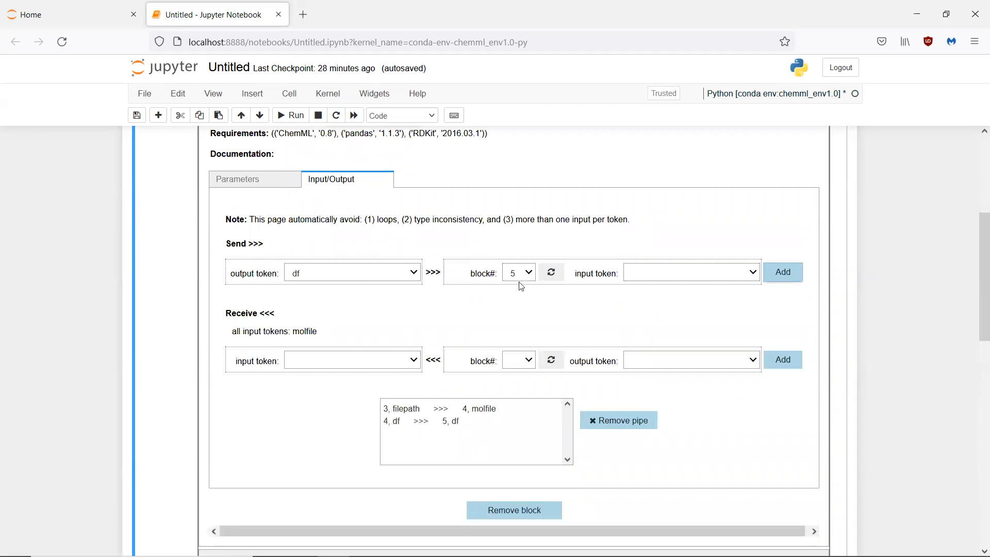
pyautogui.click(519, 273)
pyautogui.click(518, 307)
pyautogui.click(783, 272)
# - Set and enable the filename fps_rdkfp in the block 5 SaveFile and check its input and output connections
pyautogui.scroll(-5, 950, 265)
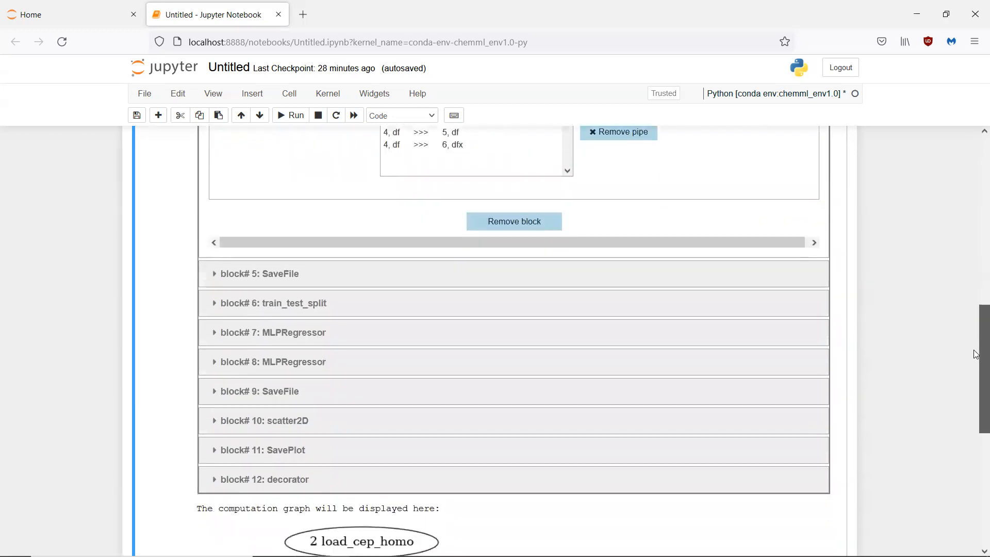
pyautogui.click(688, 268)
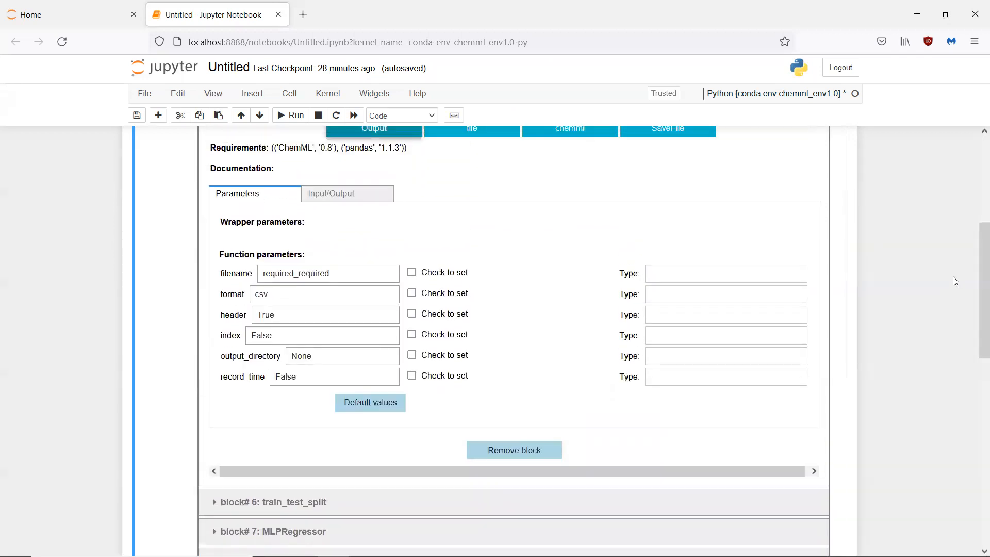
pyautogui.moveTo(344, 271); pyautogui.dragTo(221, 265)
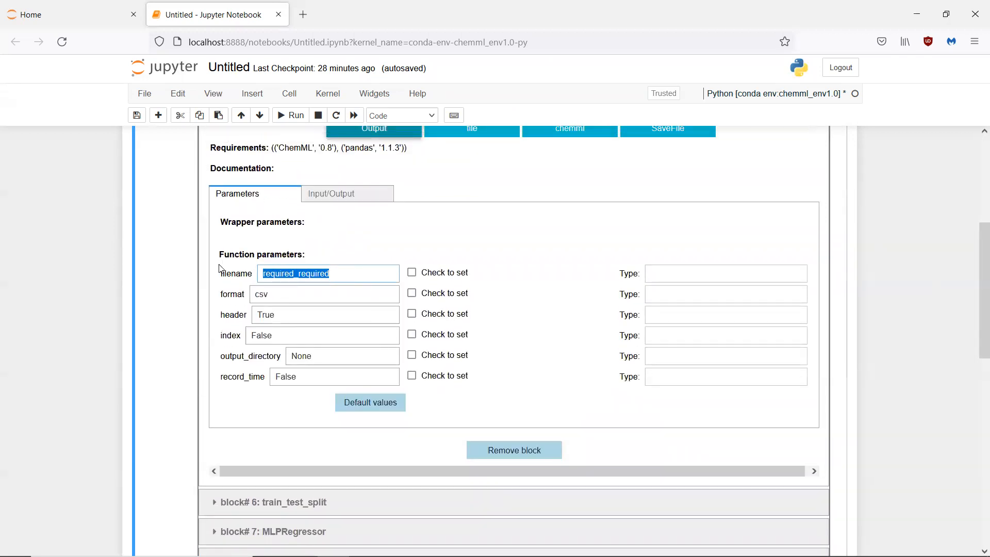
pyautogui.write('fps_rdkfp')
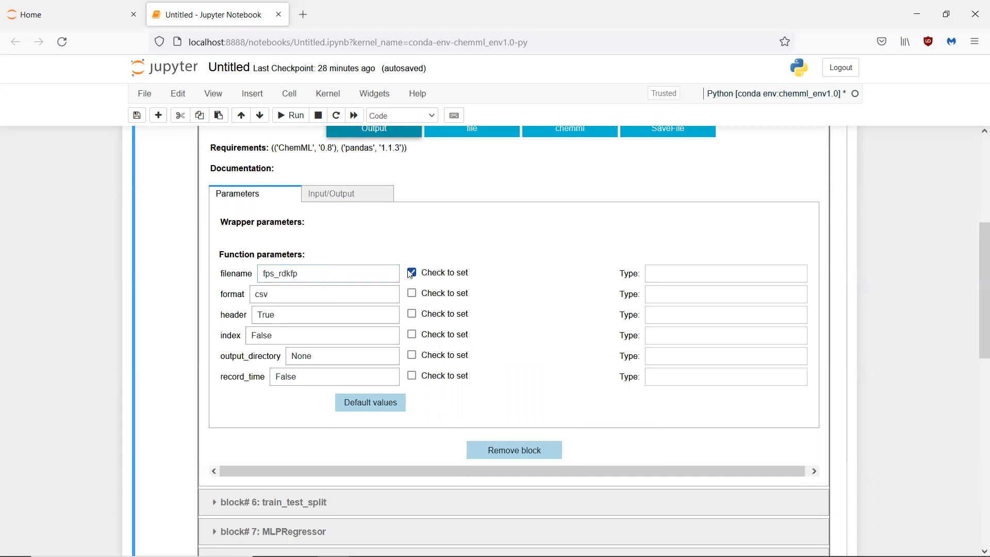
pyautogui.click(344, 202)
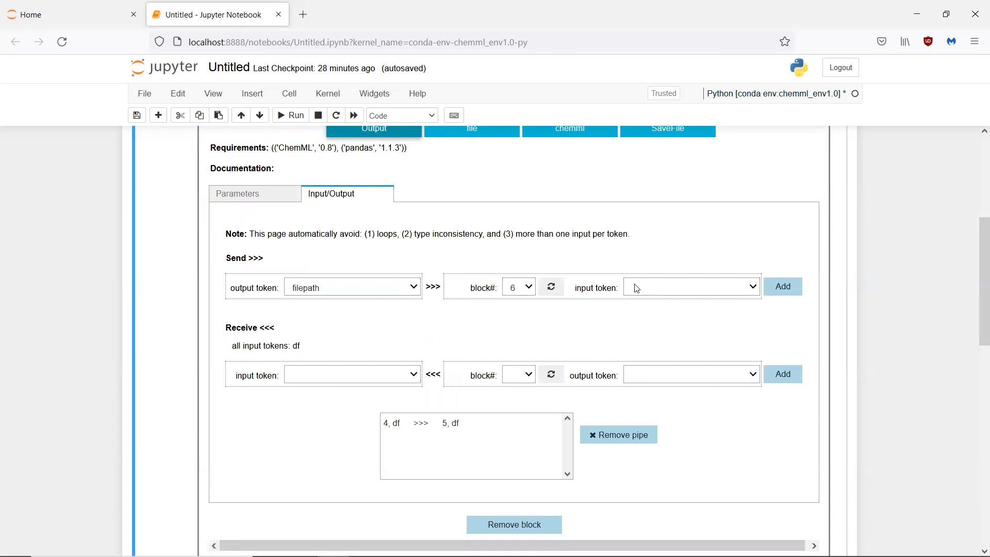
# - Send the dfx_test output of the train_test_split block to the dfx input of block 8
pyautogui.moveTo(976, 270)
pyautogui.mouseDown()
pyautogui.moveTo(977, 373)
pyautogui.moveTo(972, 276)
pyautogui.mouseUp()
pyautogui.click(597, 256)
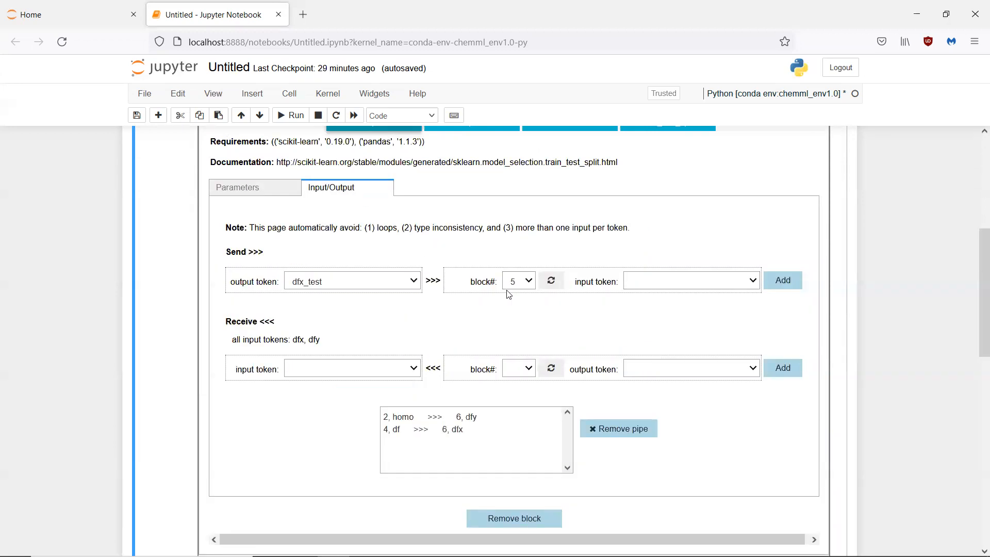
pyautogui.click(521, 285)
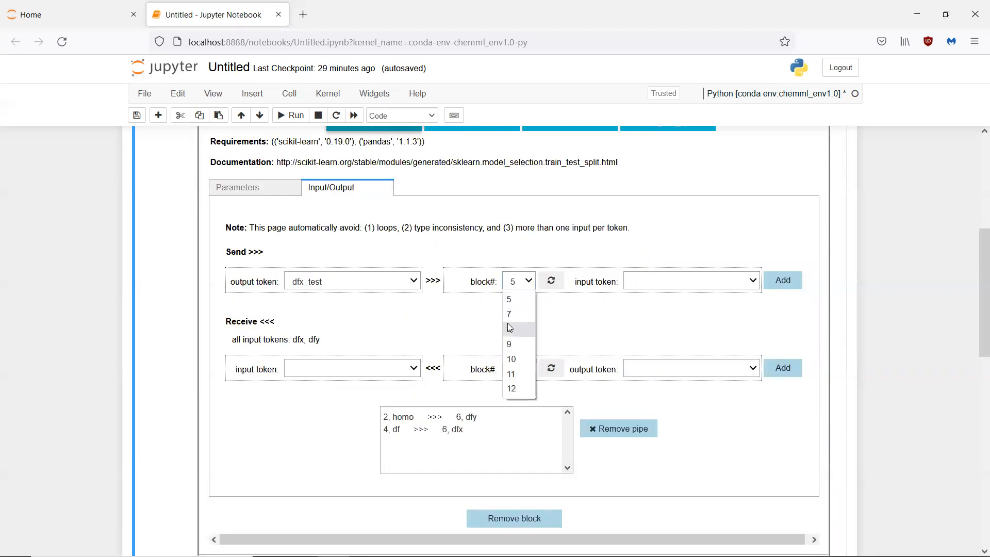
pyautogui.click(509, 328)
pyautogui.click(752, 280)
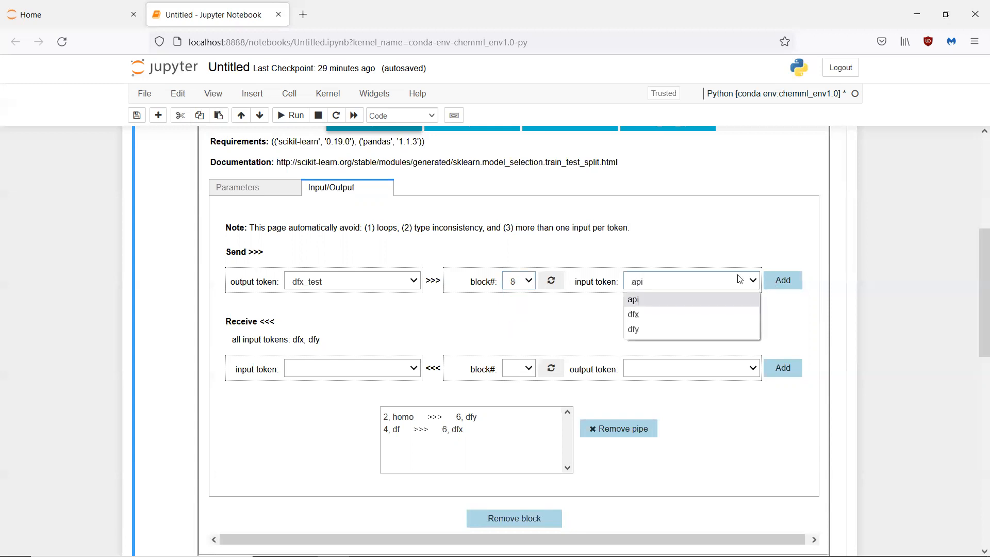
pyautogui.click(701, 313)
pyautogui.click(791, 285)
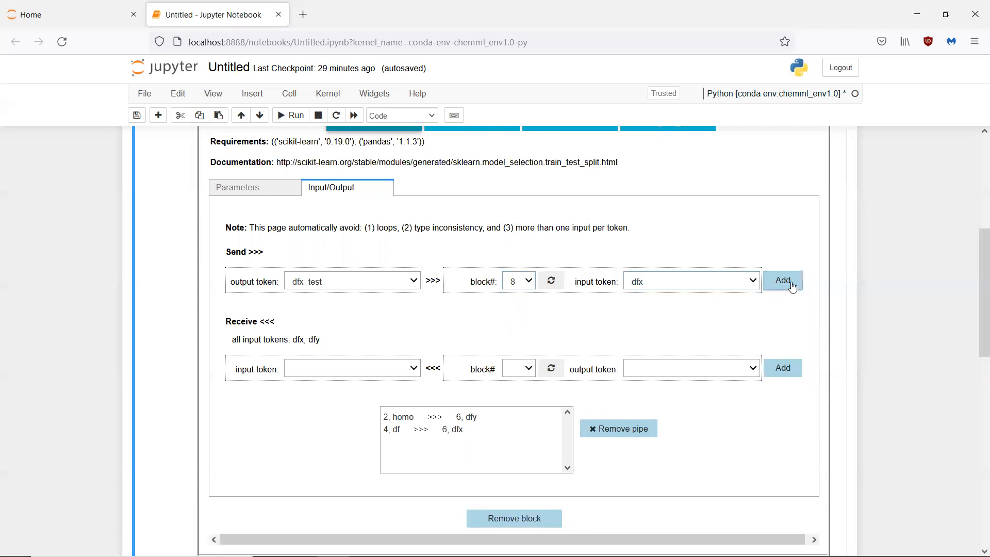
# - Send the dfx_train output of the train_test_split block to the dfx input of block 7
pyautogui.click(384, 279)
pyautogui.click(349, 315)
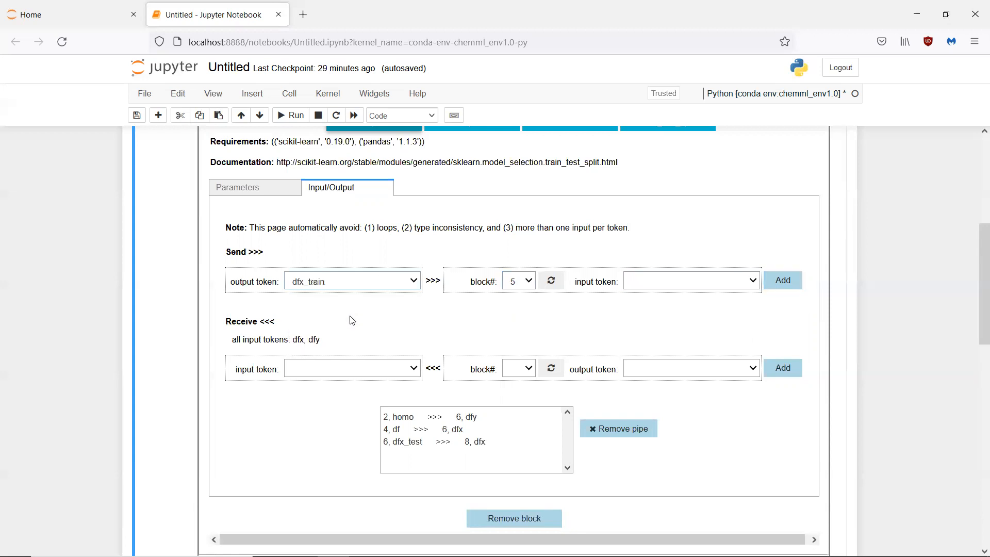
pyautogui.click(526, 281)
pyautogui.click(517, 323)
pyautogui.click(707, 280)
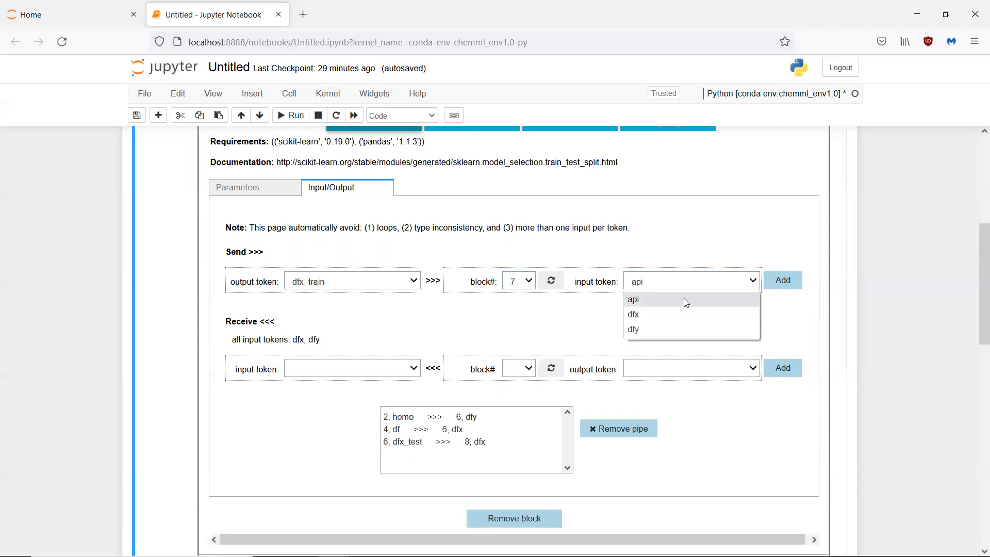
pyautogui.click(663, 324)
pyautogui.click(782, 281)
# - Send the dfy_test output of the train_test_split block to the dfy input of block 10
pyautogui.click(410, 281)
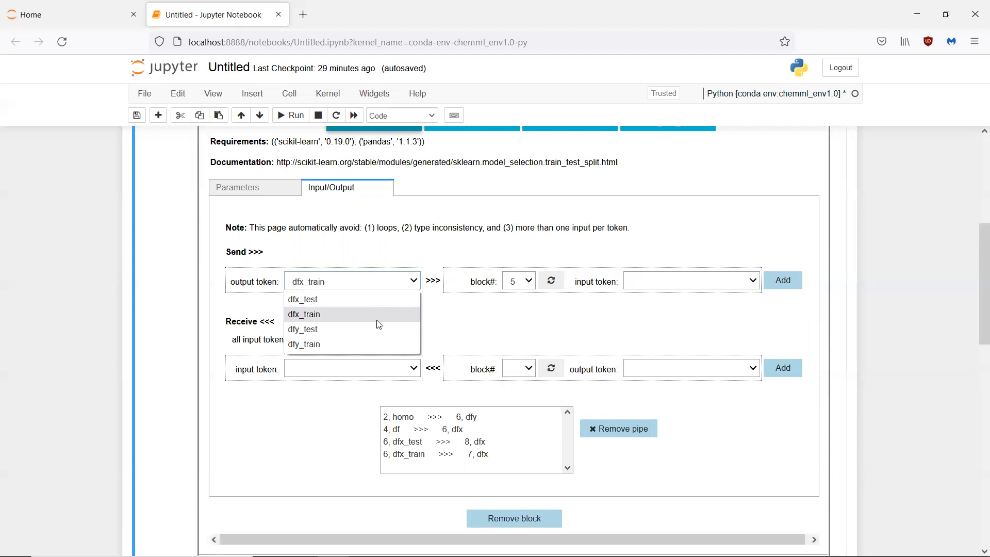
pyautogui.click(371, 333)
pyautogui.click(529, 281)
pyautogui.click(528, 357)
pyautogui.click(686, 286)
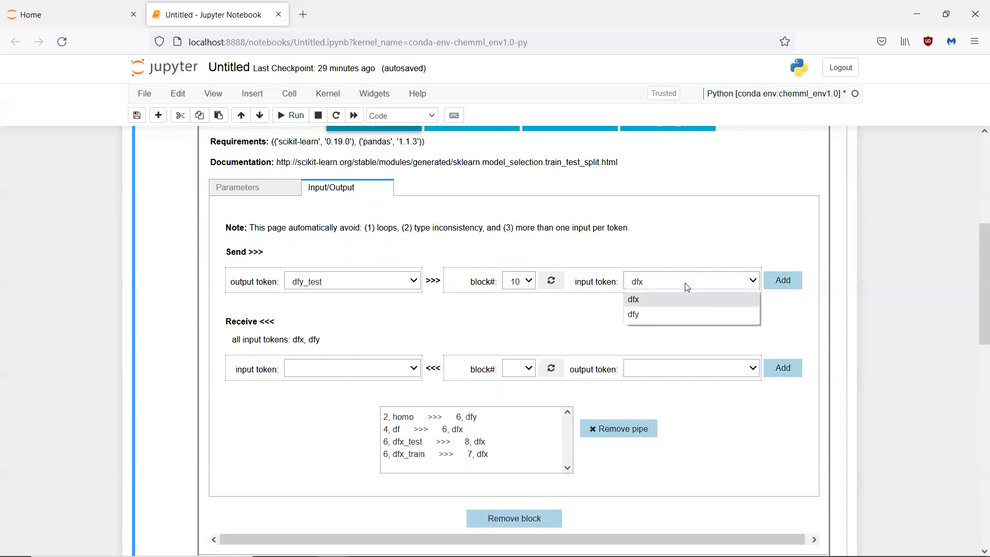
pyautogui.click(655, 319)
pyautogui.click(370, 281)
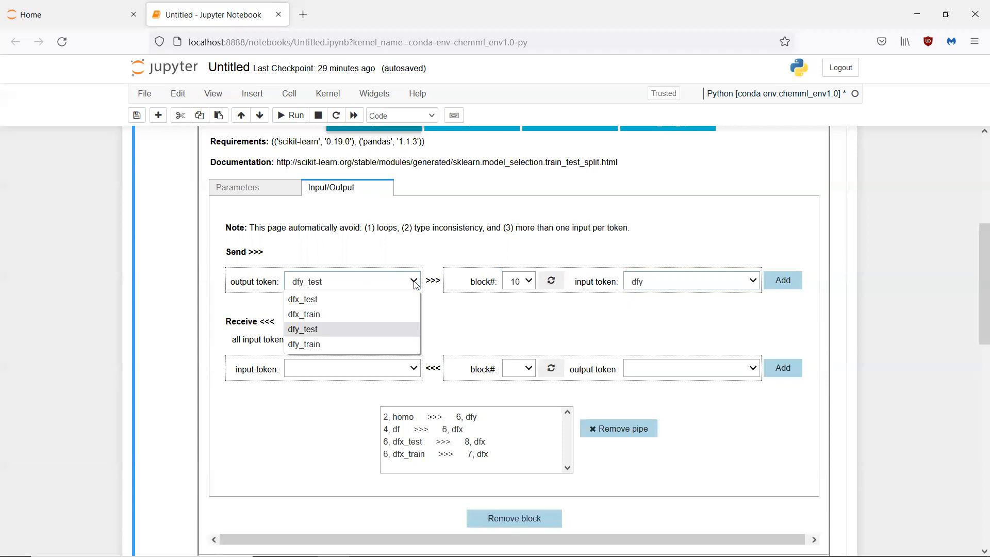
pyautogui.click(764, 280)
pyautogui.click(765, 280)
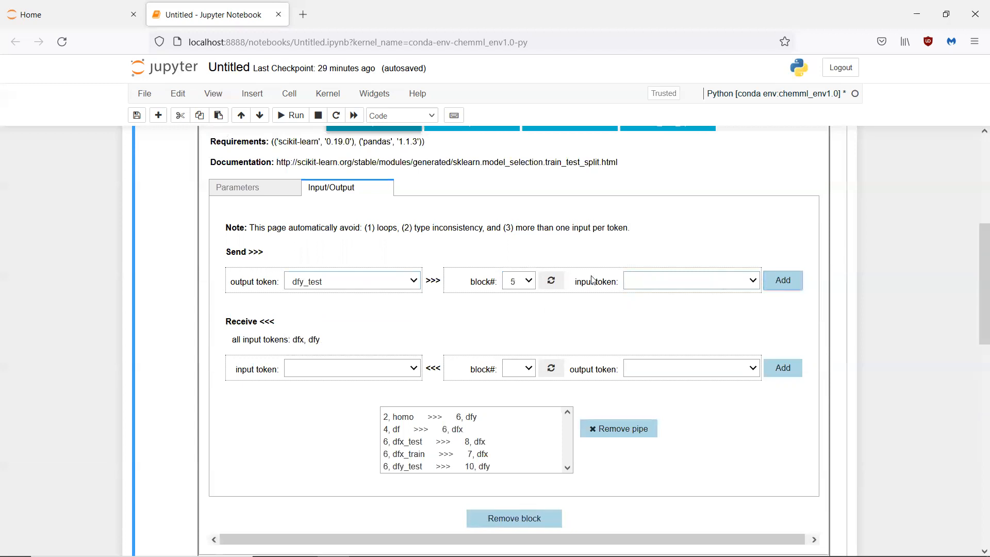
# - Send the dfy_train output of the train_test_split block to the dfy input of block 7
pyautogui.click(347, 286)
pyautogui.click(331, 345)
pyautogui.click(529, 279)
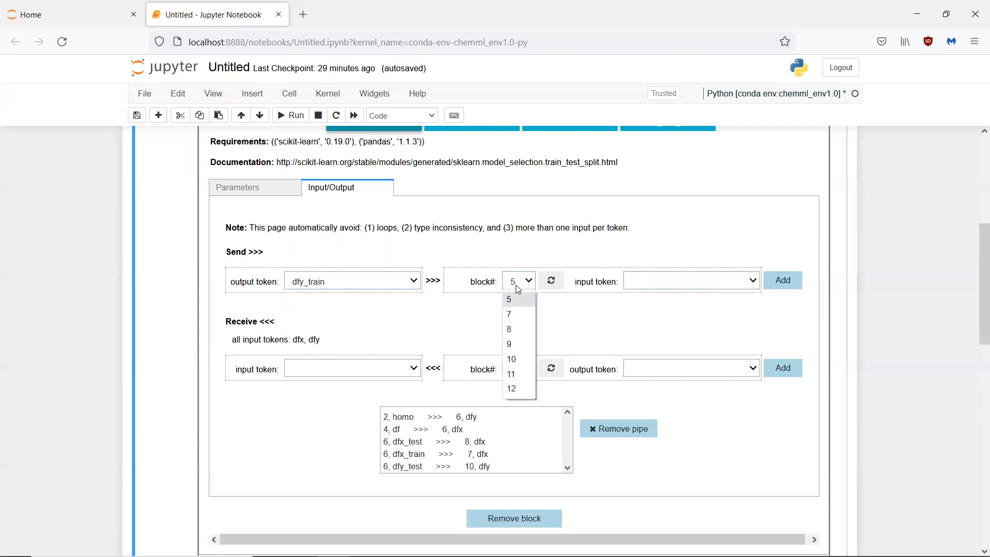
pyautogui.click(510, 315)
pyautogui.click(696, 284)
pyautogui.click(665, 317)
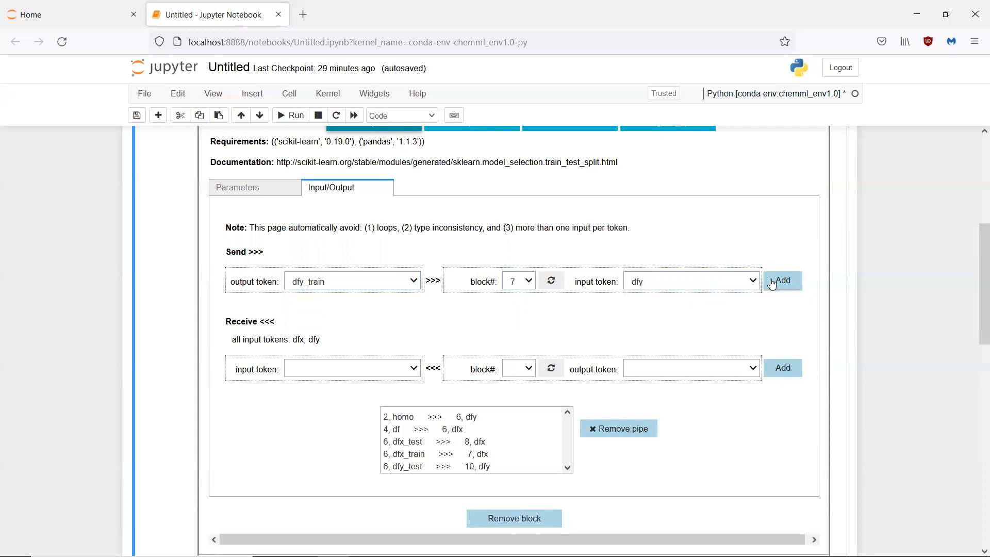
pyautogui.click(773, 281)
# - Set func_method to fit in the block 7 MLPRegressor
pyautogui.moveTo(976, 319); pyautogui.dragTo(977, 378)
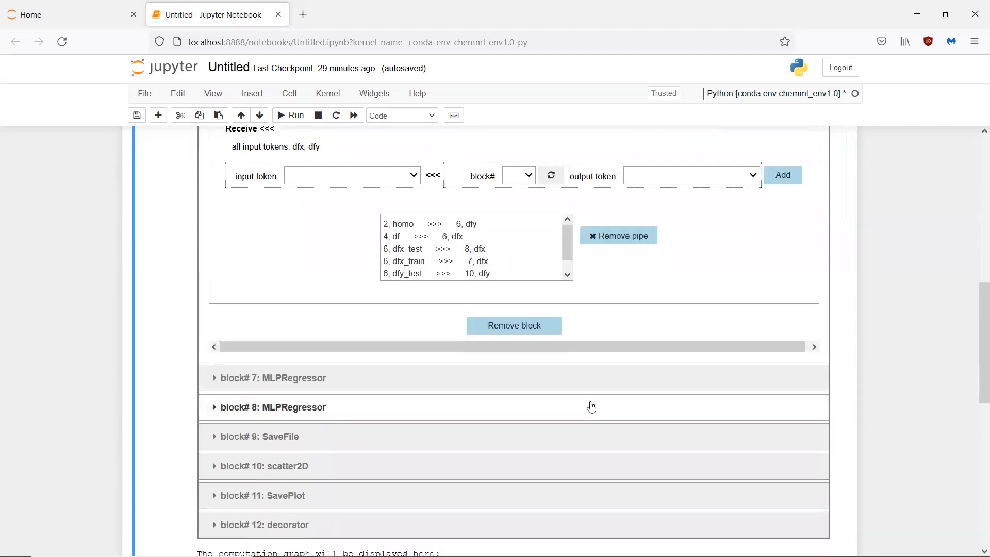
pyautogui.click(574, 389)
pyautogui.moveTo(976, 295); pyautogui.dragTo(975, 246)
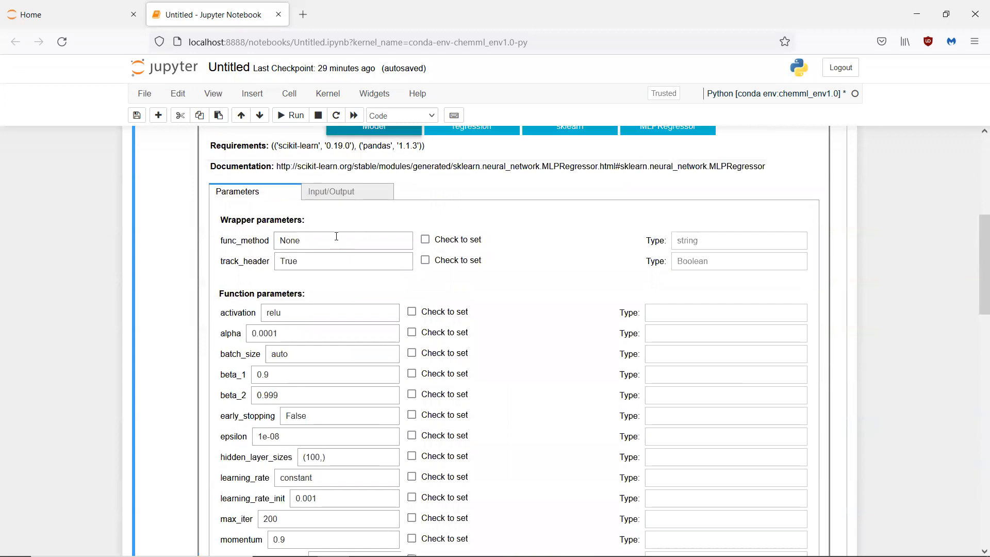
pyautogui.moveTo(302, 241); pyautogui.dragTo(253, 244)
pyautogui.write('fit')
# - Send the api output of the block 7 MLPRegressor to the api input of block 8
pyautogui.click(359, 202)
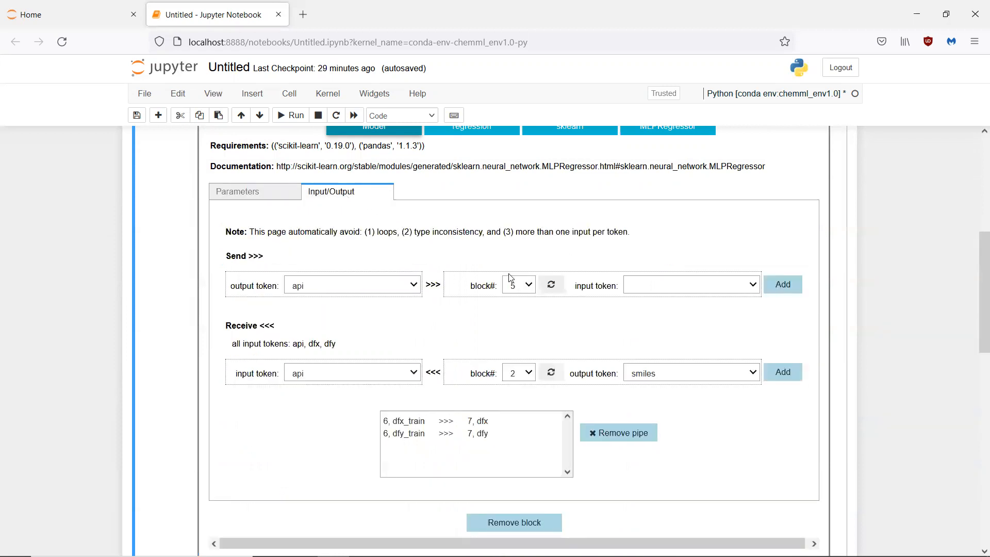
pyautogui.click(528, 286)
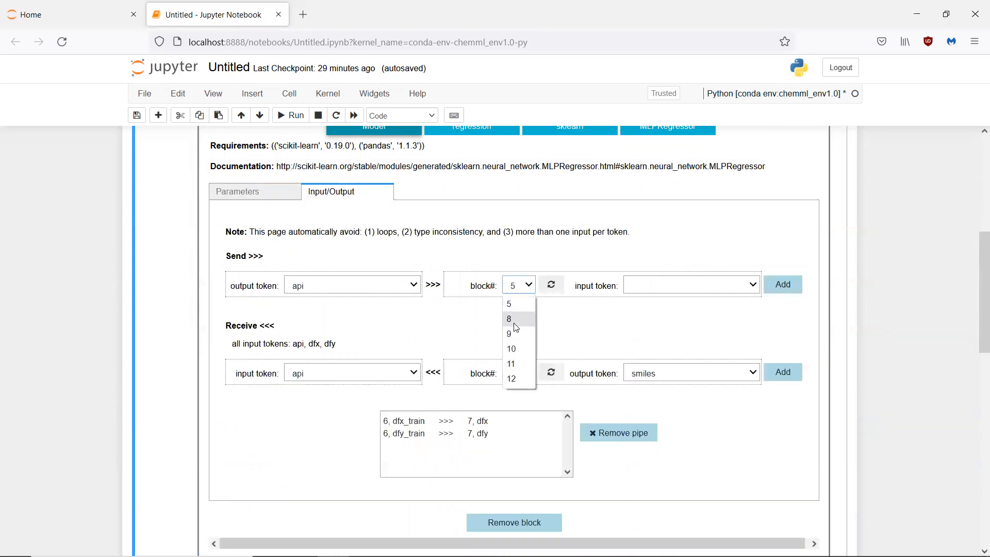
pyautogui.click(516, 320)
pyautogui.click(785, 287)
# - Set and enable func_method as predict in the block 8 MLPRegressor
pyautogui.scroll(-4, 978, 321)
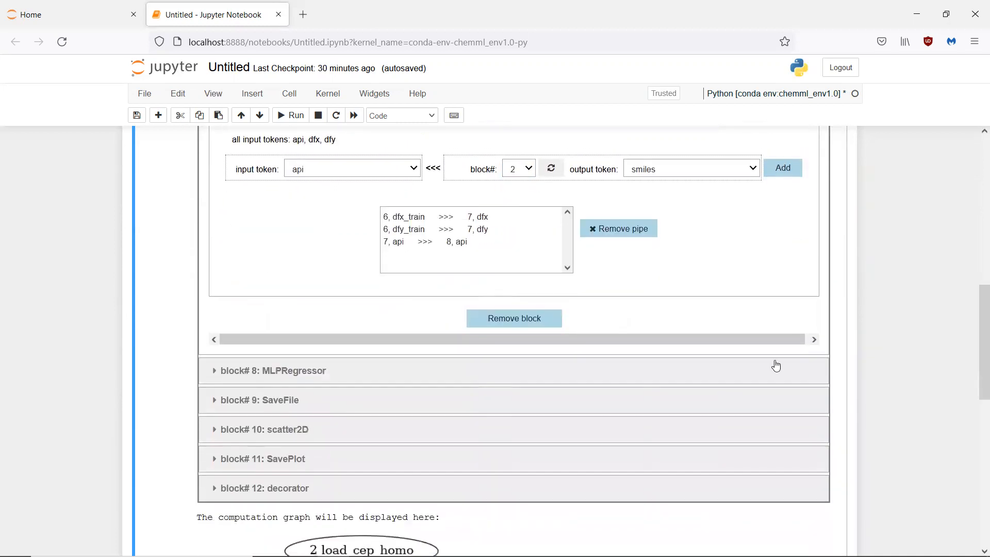
pyautogui.click(702, 364)
pyautogui.moveTo(980, 313); pyautogui.dragTo(974, 262)
pyautogui.scroll(3, 976, 266)
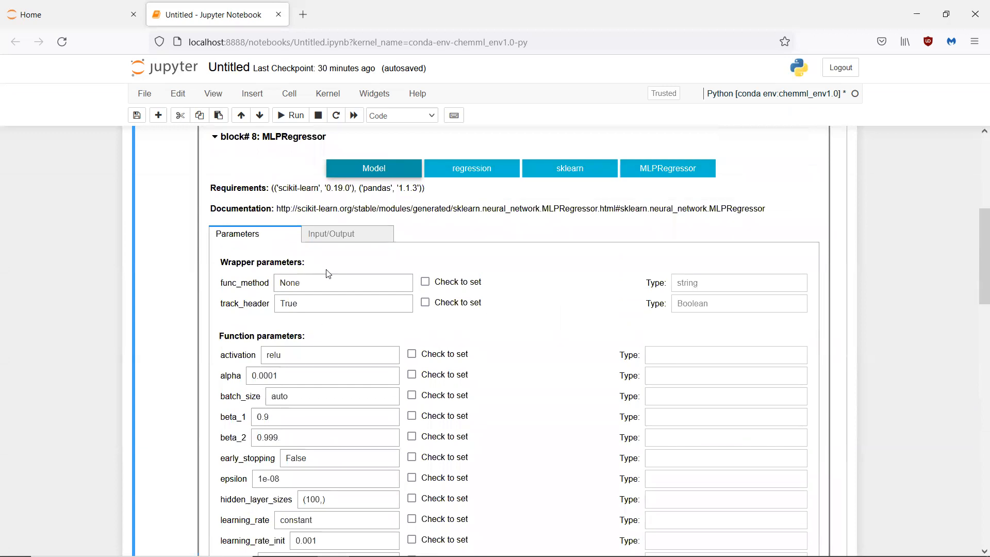
pyautogui.press('BackSpace')
pyautogui.press('BackSpace')
pyautogui.press('BackSpace')
pyautogui.write('predict')
pyautogui.click(428, 284)
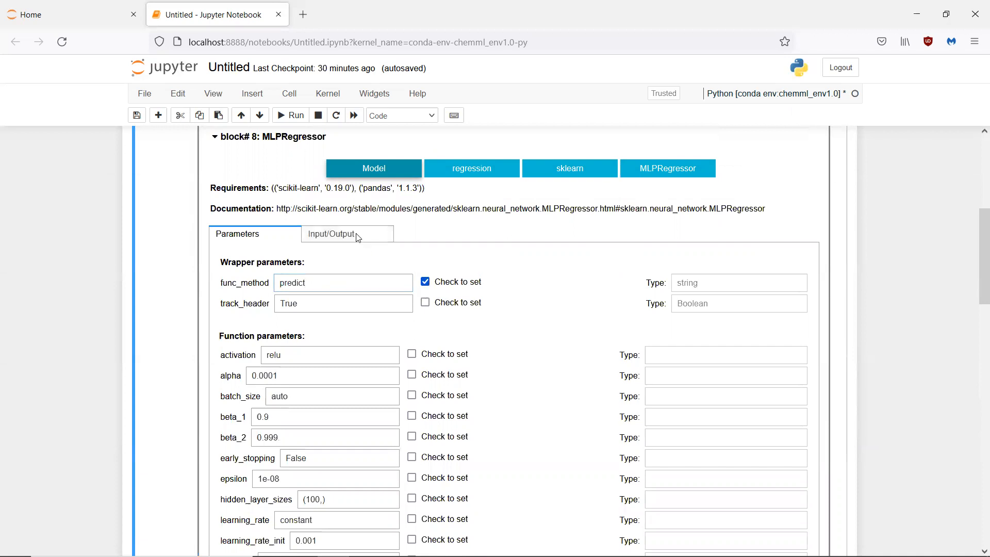
# - Send the dfy_predict output of the block 8 MLPRegressor to the df input of block 9
pyautogui.click(358, 235)
pyautogui.click(412, 329)
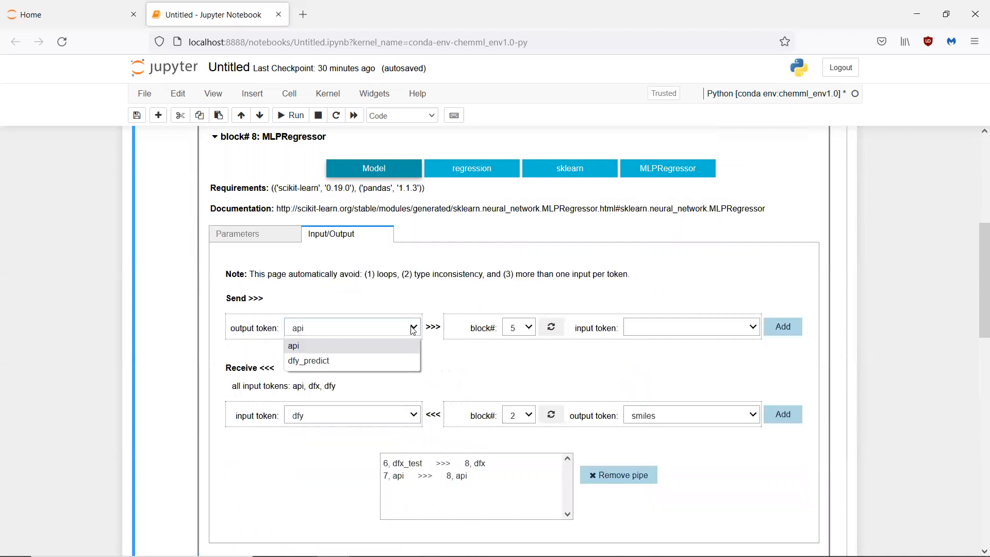
pyautogui.click(380, 361)
pyautogui.click(525, 327)
pyautogui.click(513, 360)
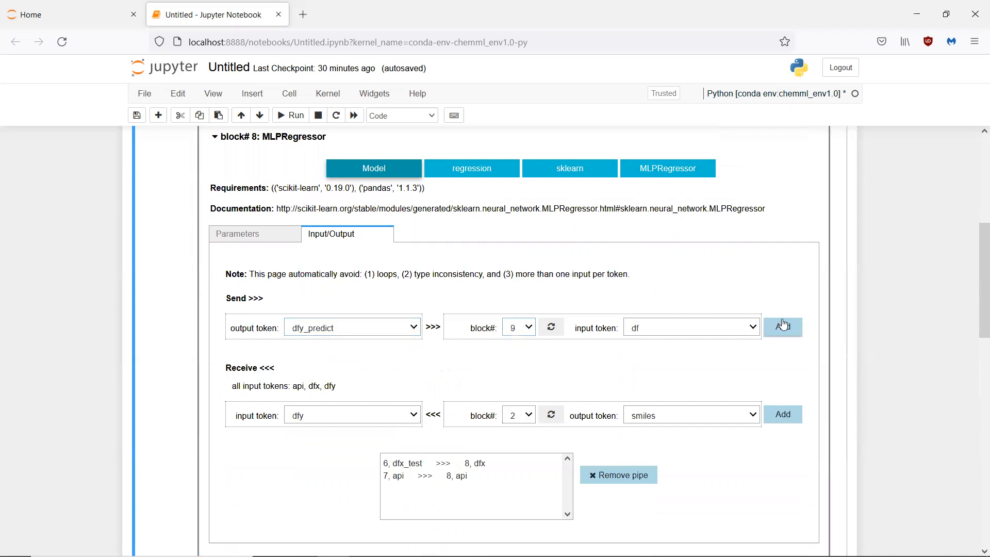
pyautogui.click(790, 335)
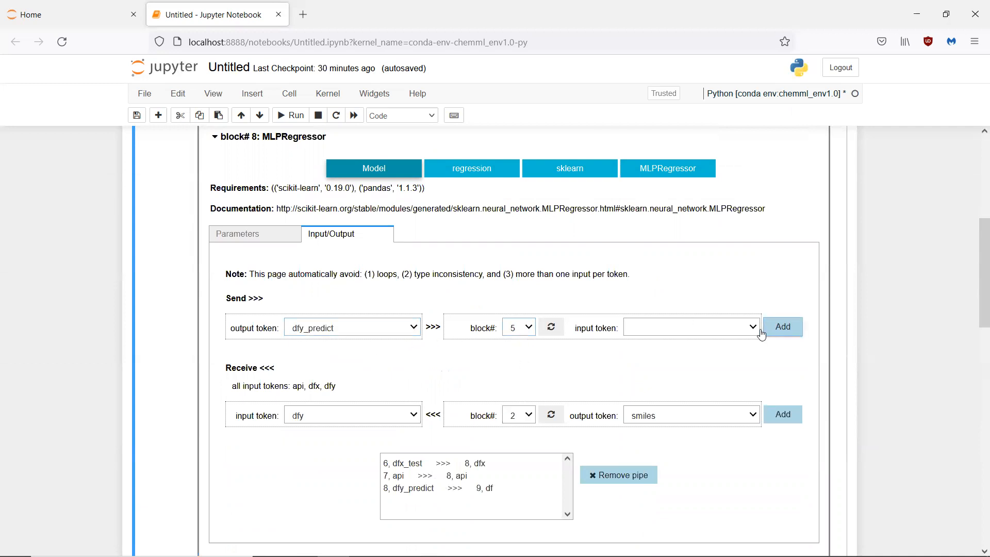
# - Send the dfy_predict output of the block 8 MLPRegressor to the dfx input of block 10
pyautogui.click(519, 327)
pyautogui.click(522, 371)
pyautogui.click(780, 327)
# - Set and enable the filename dfy_predict in the block 9 SaveFile
pyautogui.scroll(-5, 975, 316)
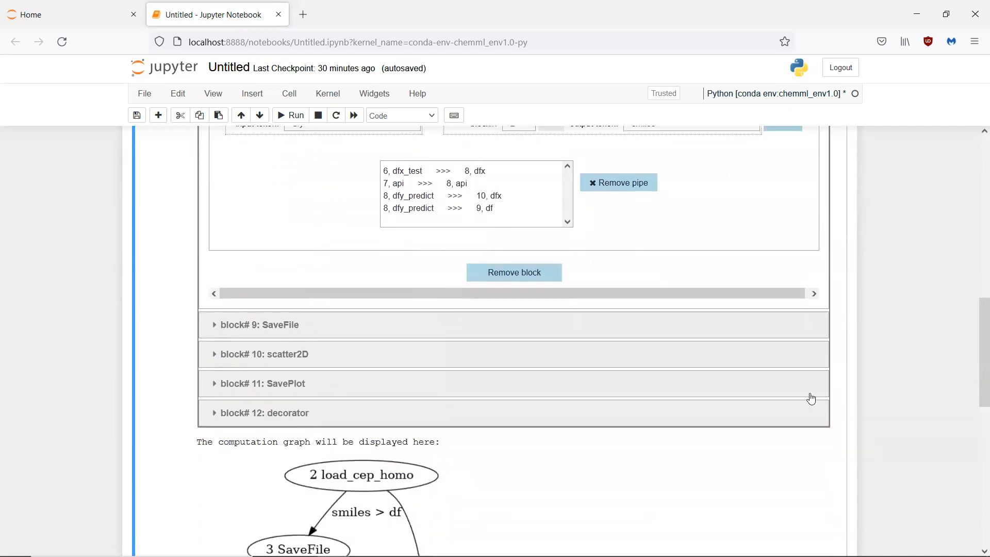
pyautogui.click(667, 337)
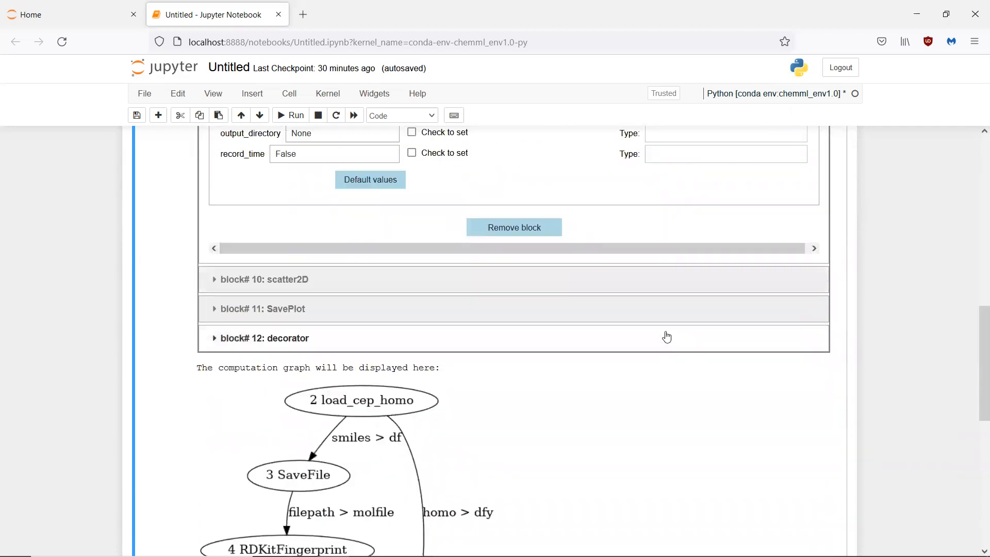
pyautogui.moveTo(976, 316); pyautogui.dragTo(971, 279)
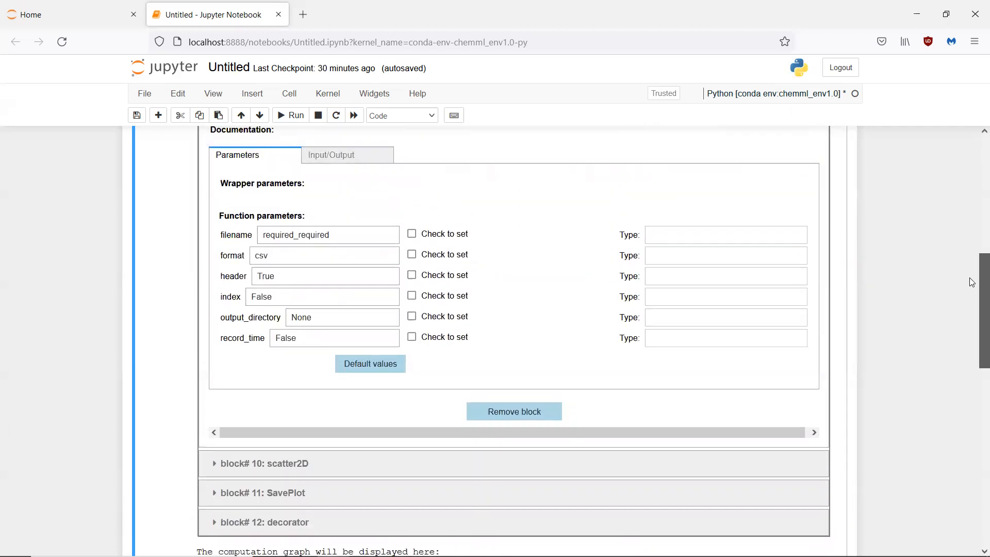
pyautogui.moveTo(362, 237); pyautogui.dragTo(235, 236)
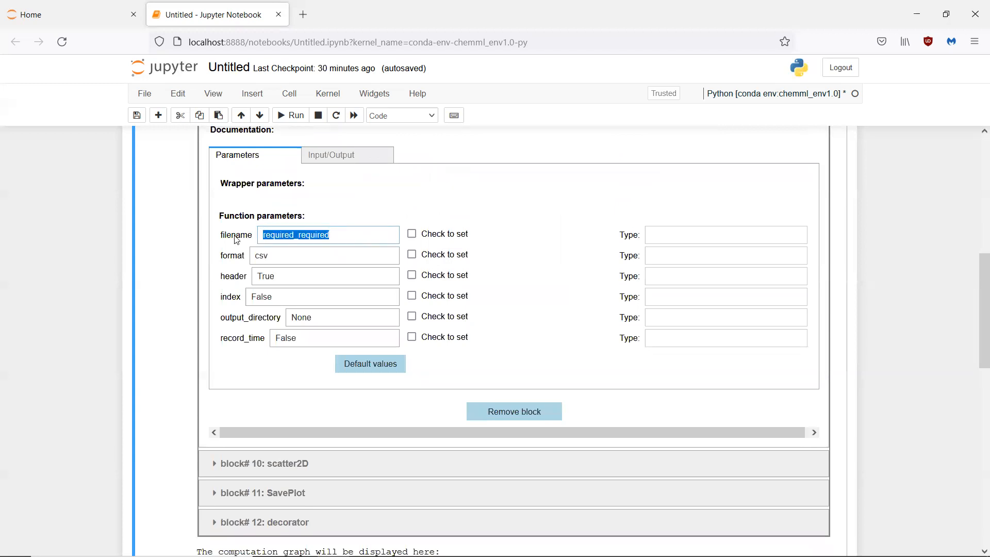
pyautogui.write('dfy_predict')
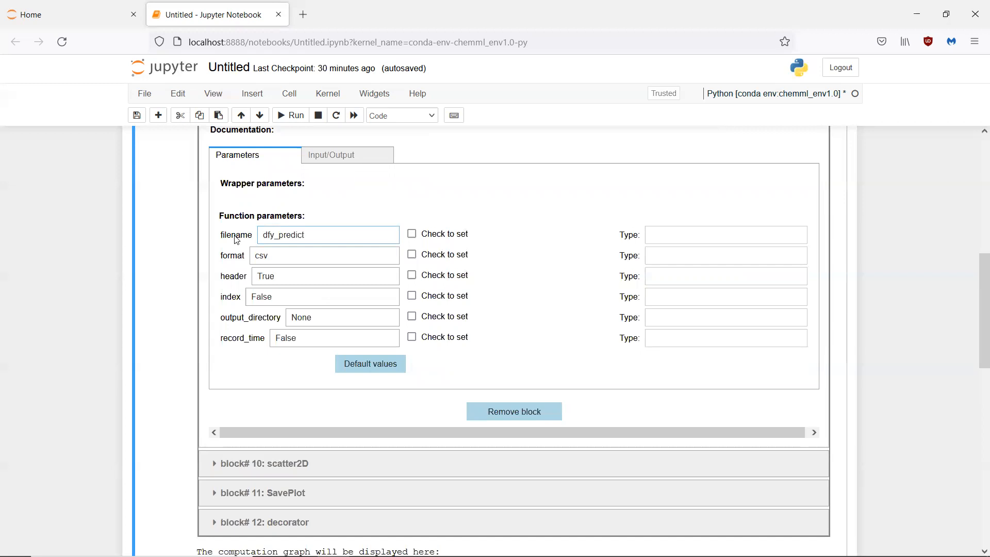
pyautogui.click(411, 233)
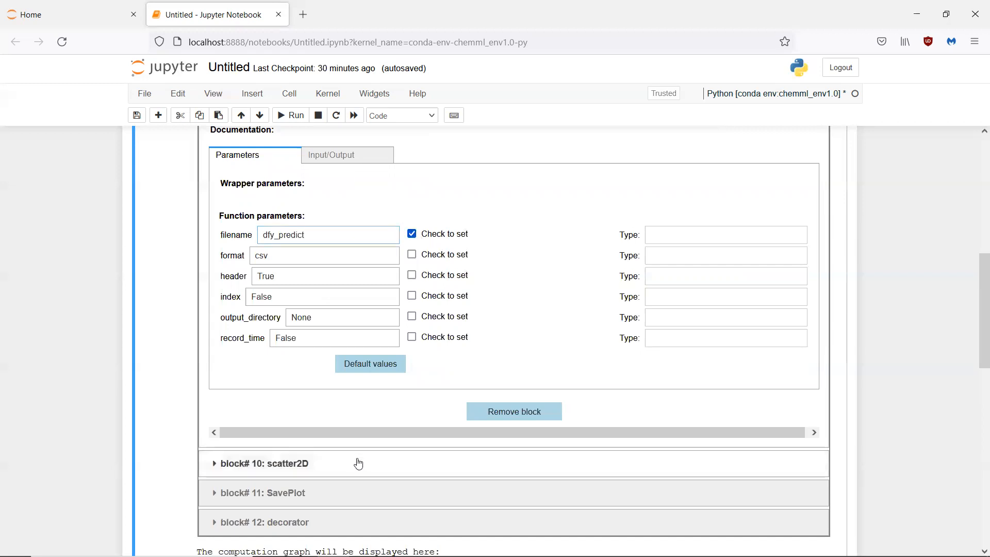
# - Set both the x and y parameters of the block 10 scatter2D to 0 and enable them
pyautogui.click(587, 466)
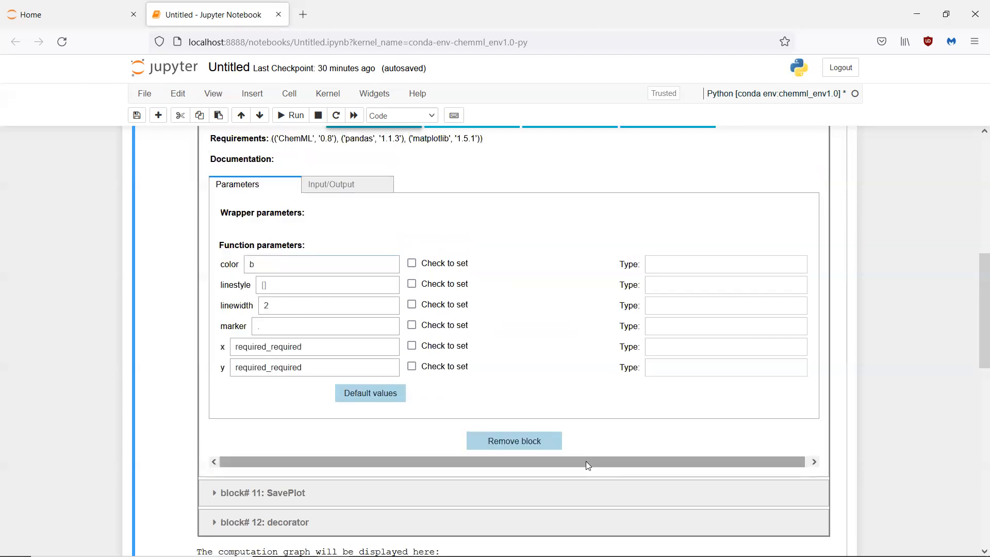
pyautogui.doubleClick(321, 345)
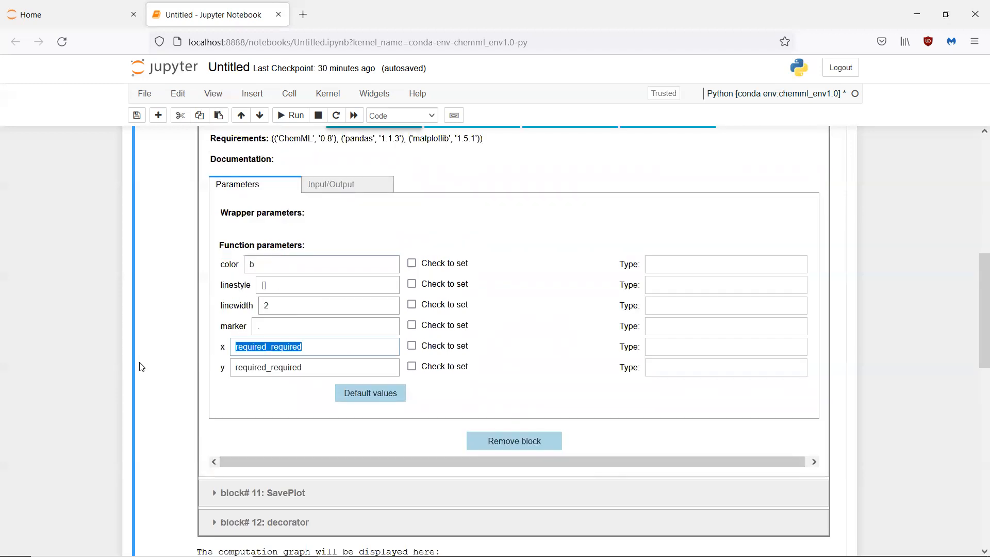
pyautogui.write('0')
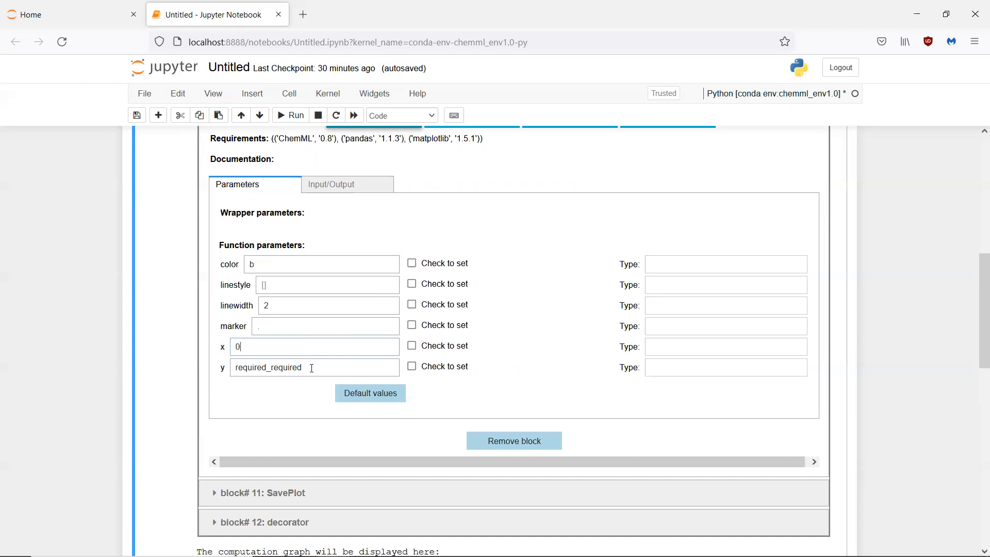
pyautogui.doubleClick(312, 368)
pyautogui.write('0')
pyautogui.click(412, 345)
pyautogui.click(412, 366)
# - Send the fig output of the scatter2D block to the fig input of block 12
pyautogui.click(344, 184)
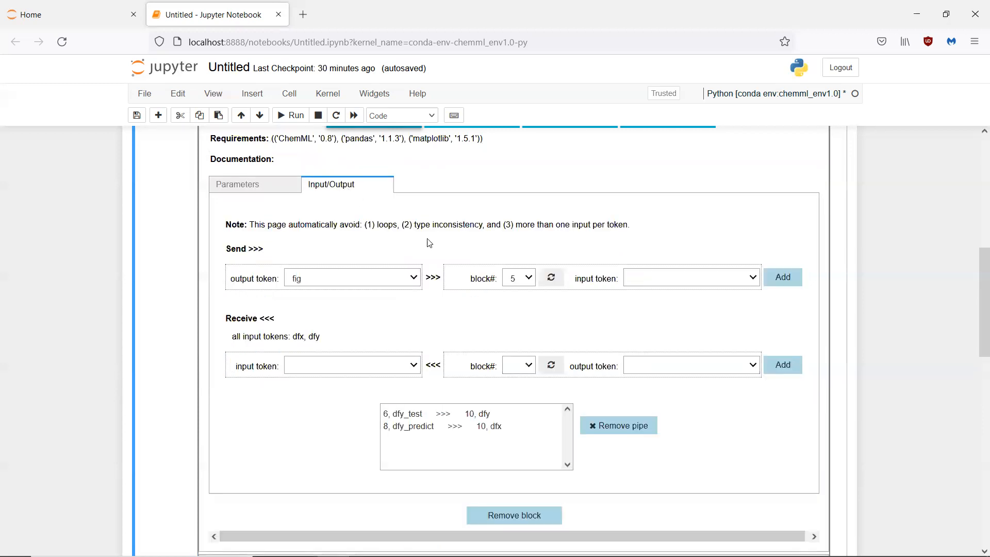
pyautogui.click(523, 280)
pyautogui.click(517, 341)
pyautogui.click(778, 277)
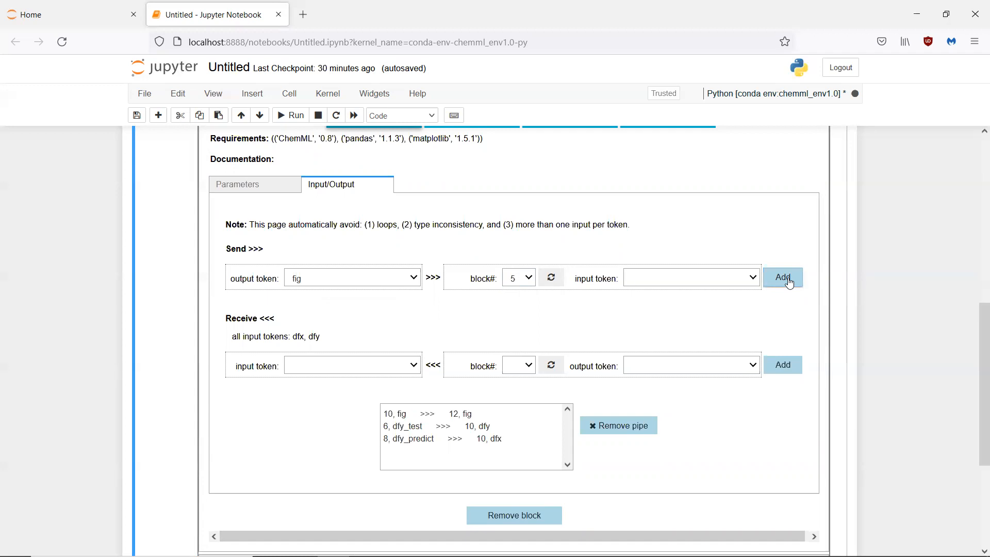
# - In the block 12 decorator, enable grid as True, grid_color as g and size as 18
pyautogui.scroll(-1, 976, 352)
pyautogui.scroll(-5, 976, 352)
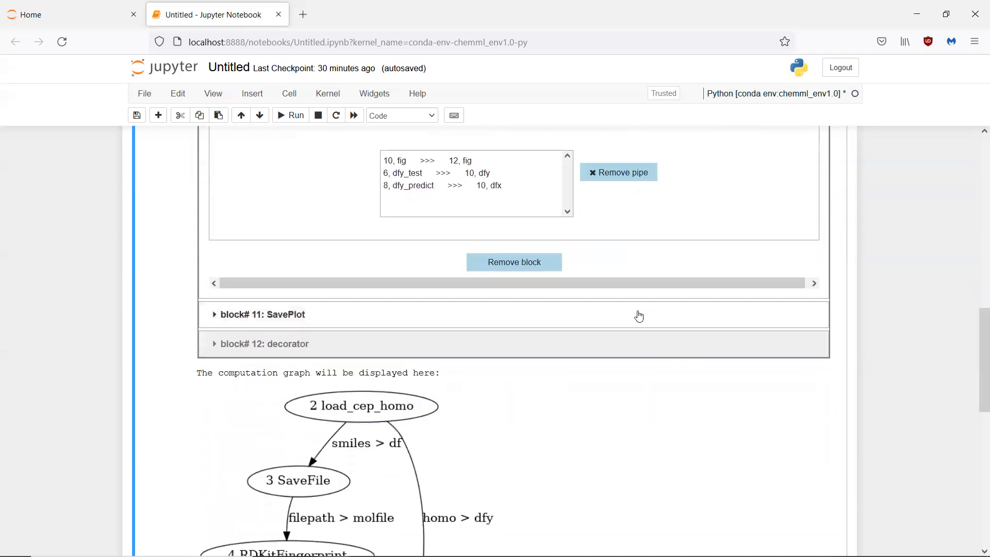
pyautogui.click(638, 349)
pyautogui.moveTo(981, 327); pyautogui.dragTo(981, 281)
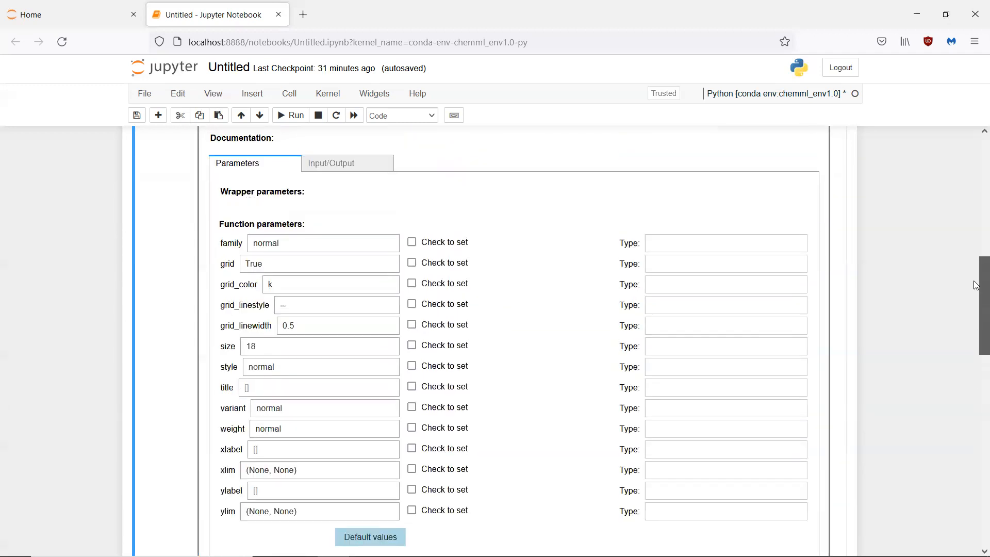
pyautogui.click(412, 263)
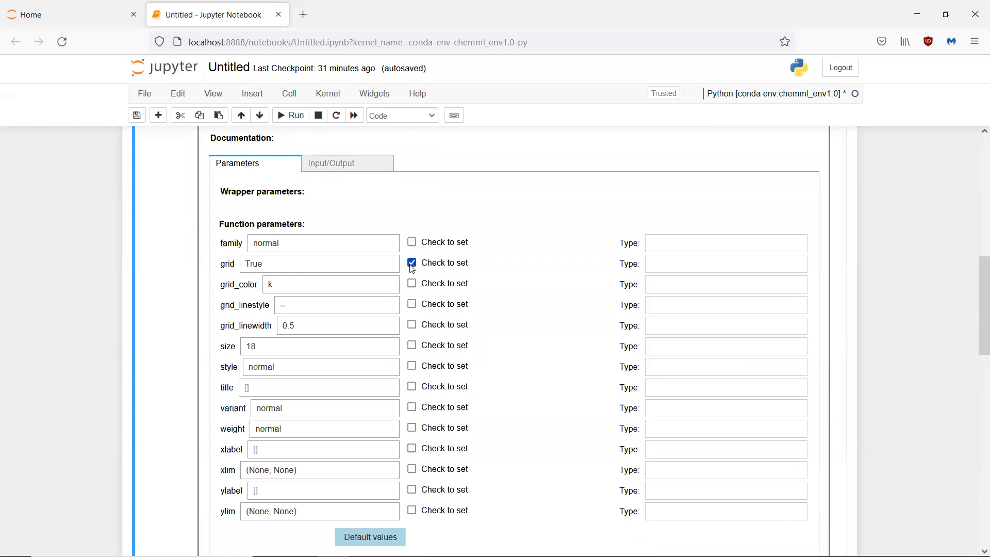
pyautogui.moveTo(306, 283); pyautogui.dragTo(213, 290)
pyautogui.write('g')
pyautogui.click(412, 284)
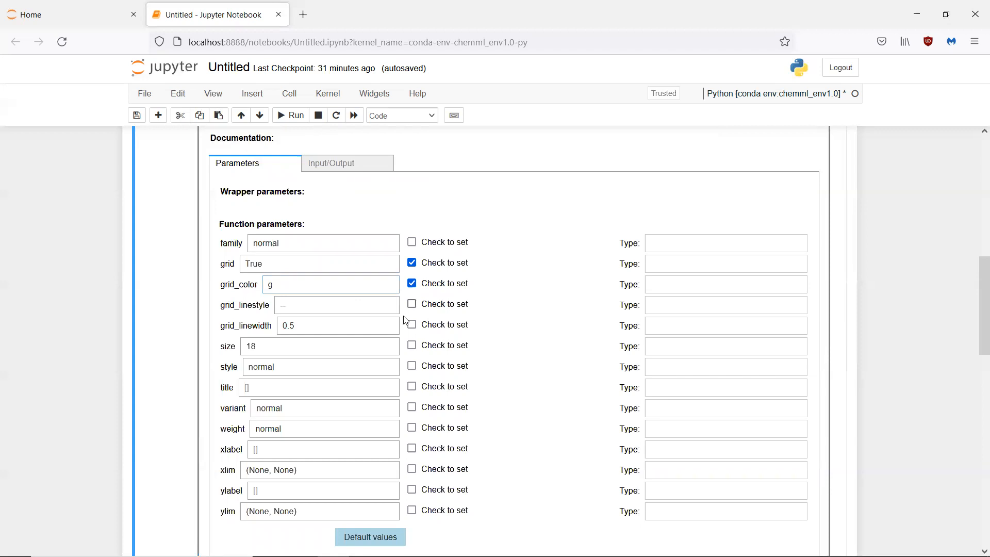
pyautogui.click(413, 346)
# - Set and enable the decorator's title as "true vs. predicted HOMO energy"
pyautogui.click(273, 393)
pyautogui.write('true vs preditced')
pyautogui.press('BackSpace')
pyautogui.press('BackSpace')
pyautogui.write('cted HOM')
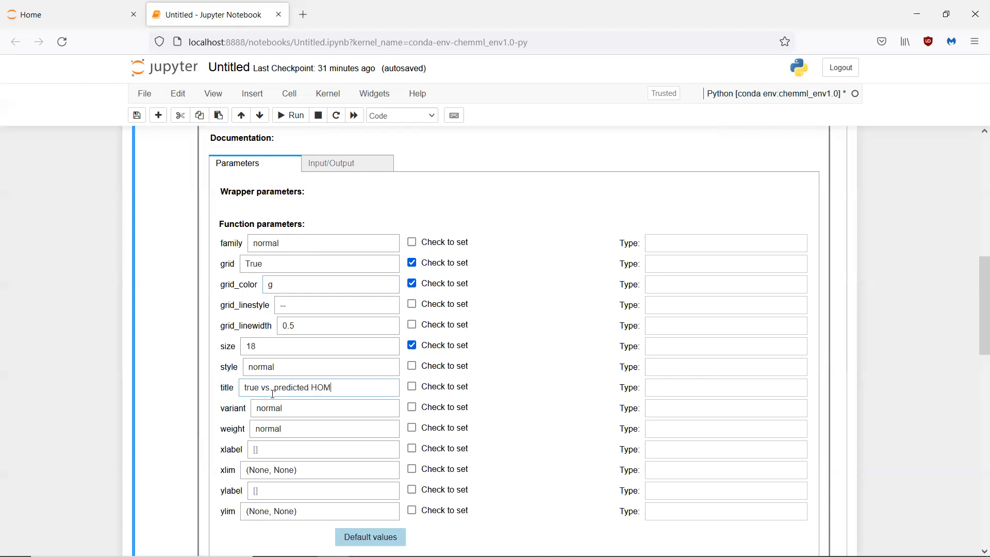
pyautogui.write('O energy')
pyautogui.click(413, 387)
# - Set and enable the decorator's xlabel as "predicted HOMO energy (ev)"
pyautogui.write('predicted HOOMO')
pyautogui.press('BackSpace')
pyautogui.press('BackSpace')
pyautogui.press('BackSpace')
pyautogui.press('BackSpace')
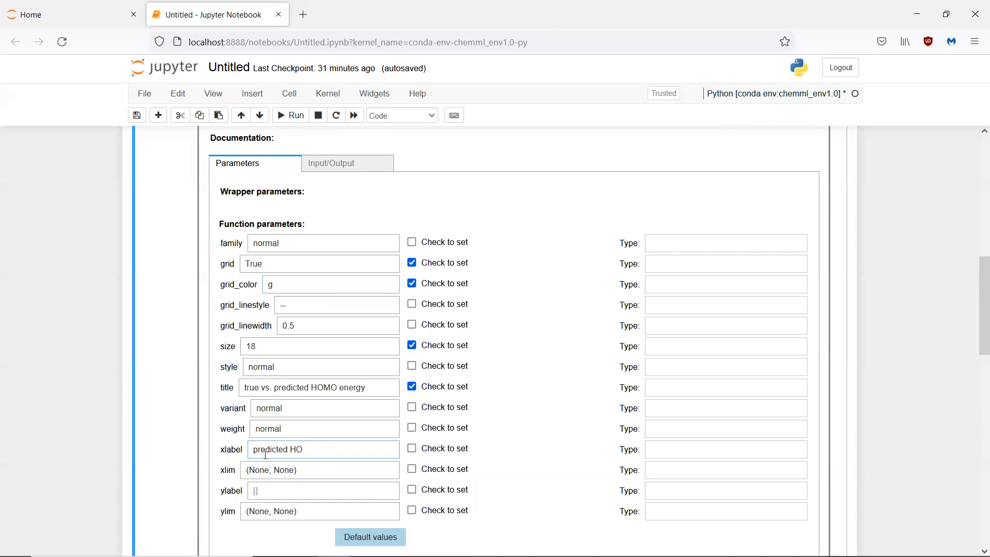
pyautogui.write('MO')
pyautogui.write(' enr')
pyautogui.write('ergy')
pyautogui.write(' (ev')
pyautogui.click(412, 448)
# - Set and enable the decorator's ylabel as "true HOMO energy (ev)"
pyautogui.click(283, 499)
pyautogui.write('true HOMO energy')
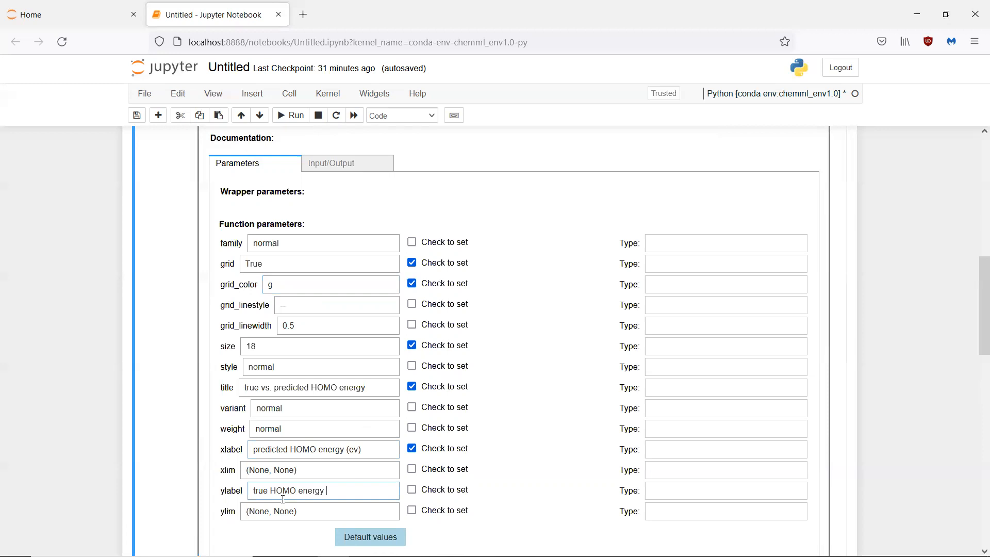
pyautogui.write(' (ev)')
pyautogui.click(412, 490)
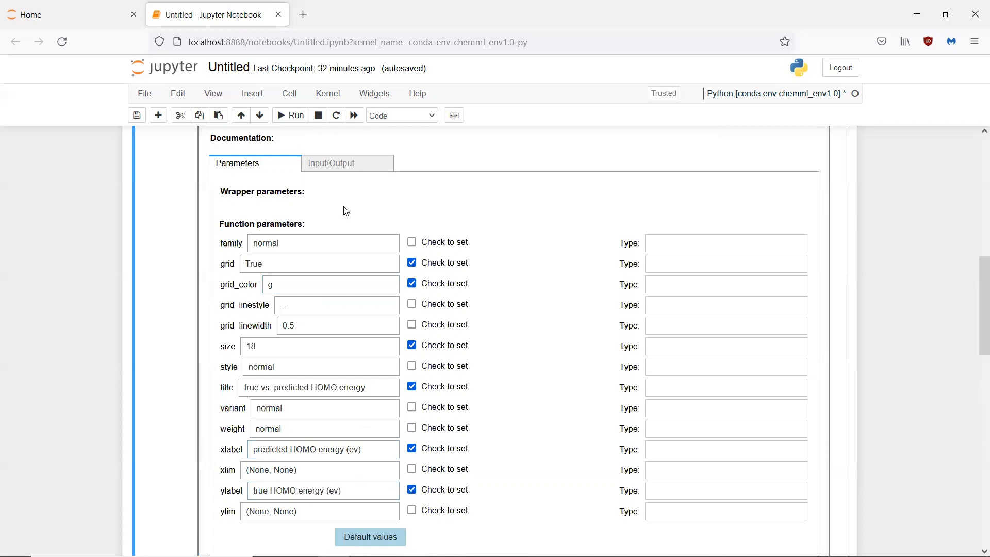
# - Send the fig output of the decorator block to the fig input of block 11
pyautogui.click(341, 172)
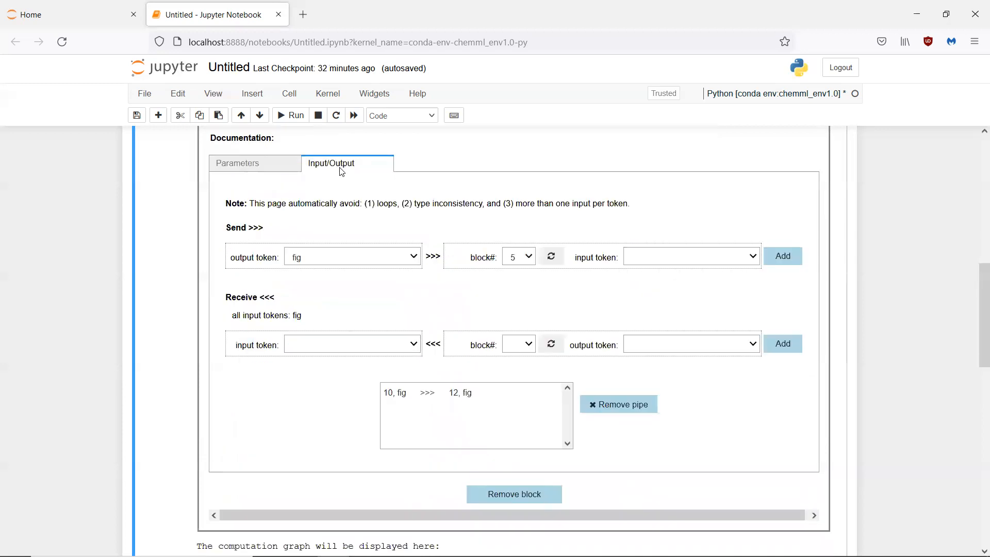
pyautogui.click(512, 260)
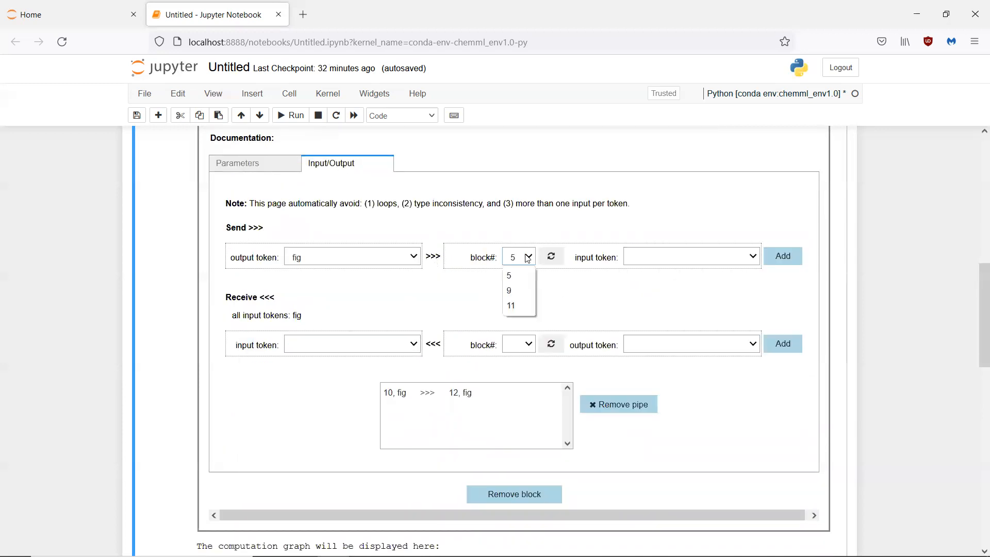
pyautogui.click(528, 307)
pyautogui.click(783, 257)
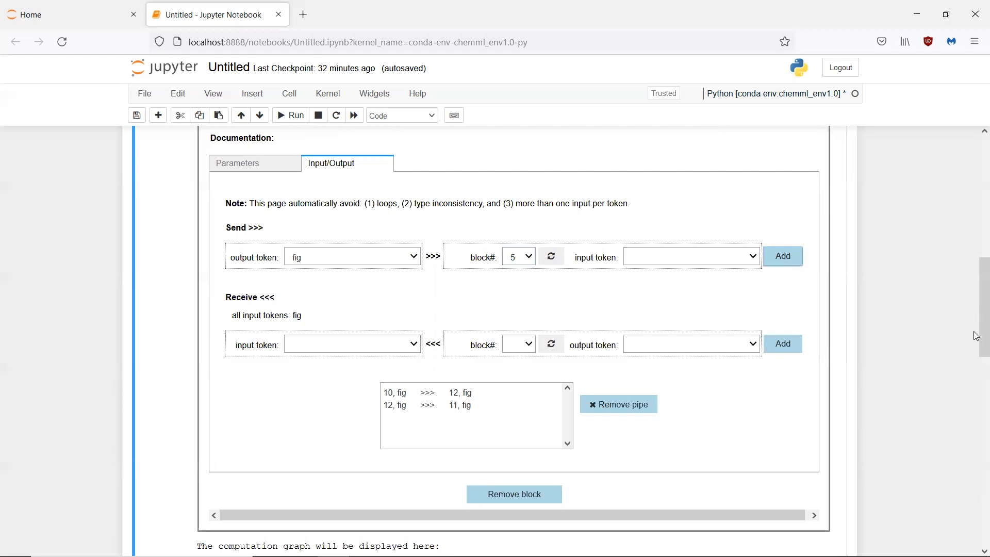
pyautogui.moveTo(976, 322); pyautogui.dragTo(976, 272)
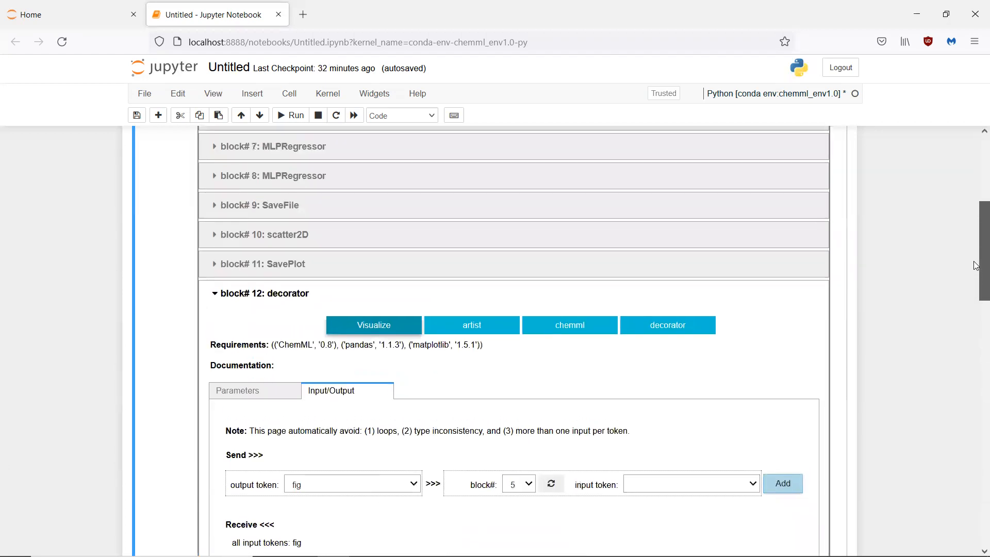
# - Set and enable the filename of block 11, SavePlot, as "dfy_actual_vs_dfy_predict"
pyautogui.click(650, 265)
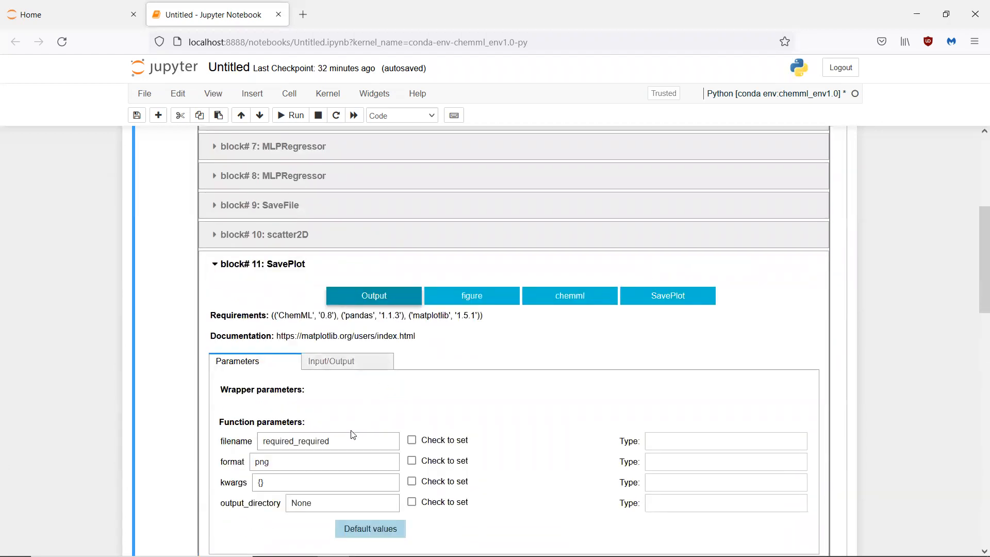
pyautogui.doubleClick(334, 439)
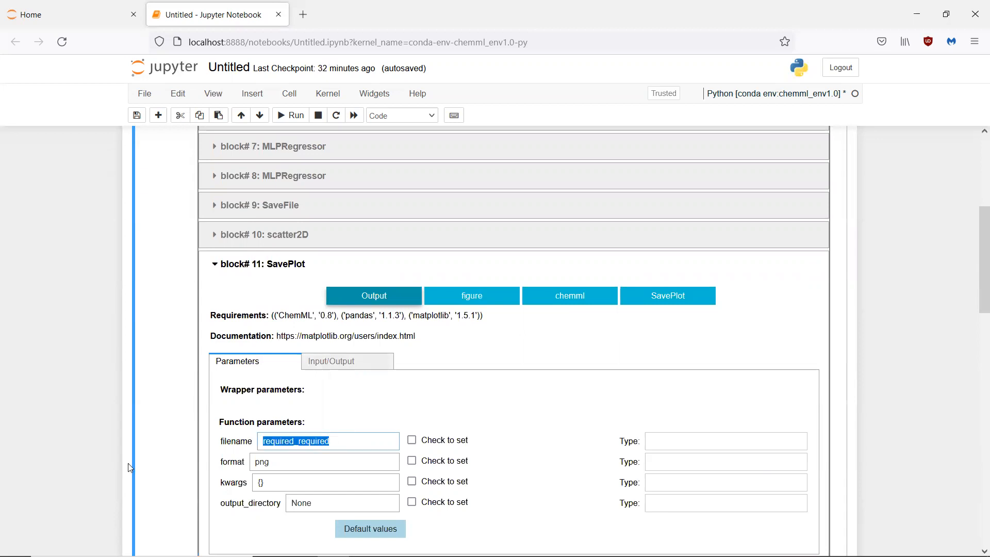
pyautogui.write('dfy_actual_v')
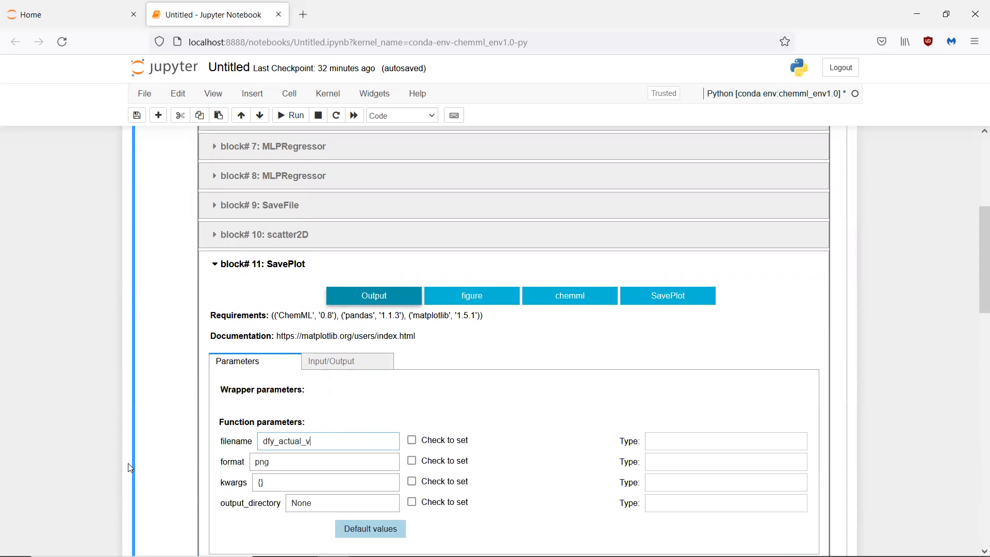
pyautogui.write('s_dfy_')
pyautogui.write('predict')
pyautogui.click(412, 440)
# - Set and enable the SavePlot block's output_directory as "."
pyautogui.moveTo(315, 503); pyautogui.dragTo(269, 512)
pyautogui.write('.')
pyautogui.click(412, 502)
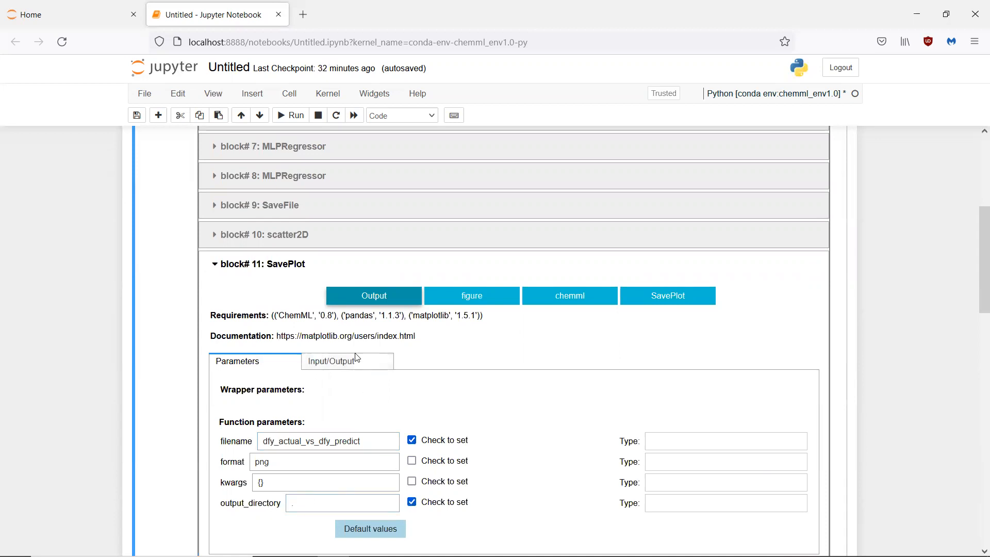
# - Save the workflow's configuration script from the Home page section under the config file name chemML_config.txt
pyautogui.moveTo(976, 290); pyautogui.dragTo(929, 228)
pyautogui.click(597, 201)
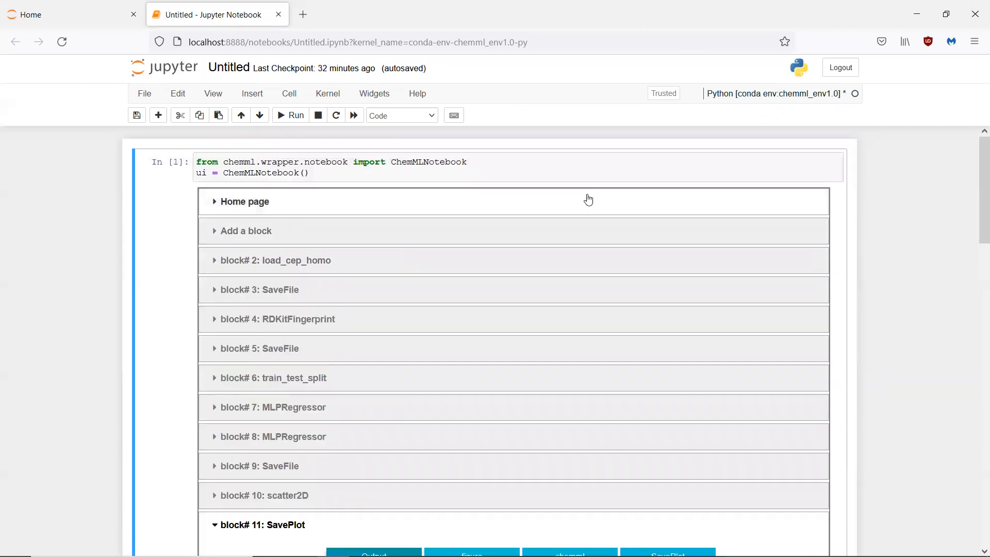
pyautogui.moveTo(976, 155); pyautogui.dragTo(976, 186)
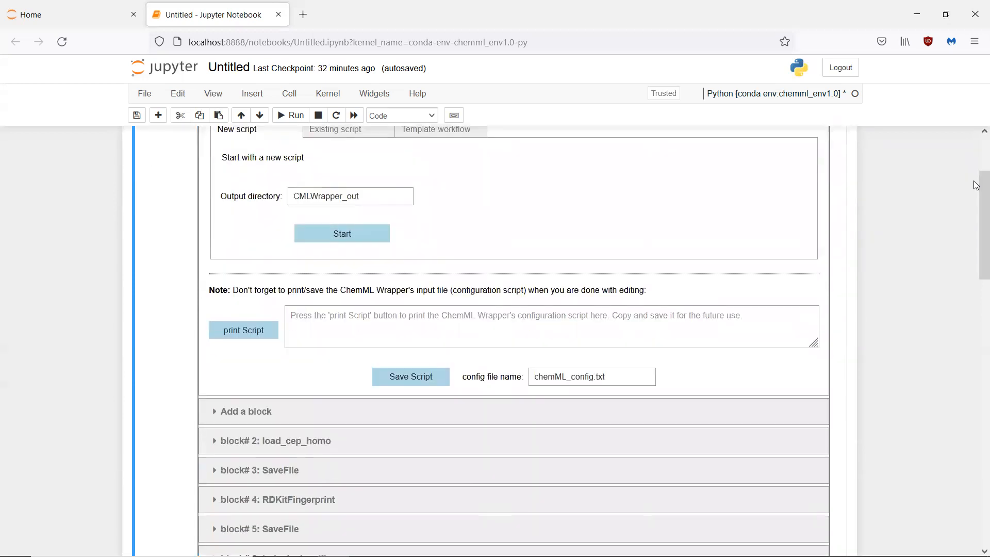
pyautogui.click(419, 375)
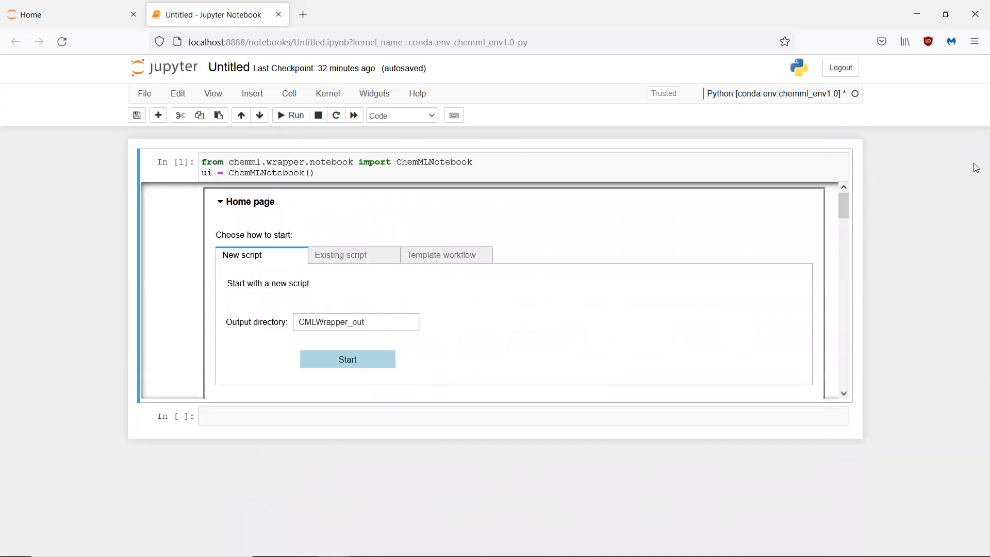
# - Copy the suggested import and run code lines from the end of the ChemML output into the empty cell below
pyautogui.moveTo(843, 209); pyautogui.dragTo(886, 385)
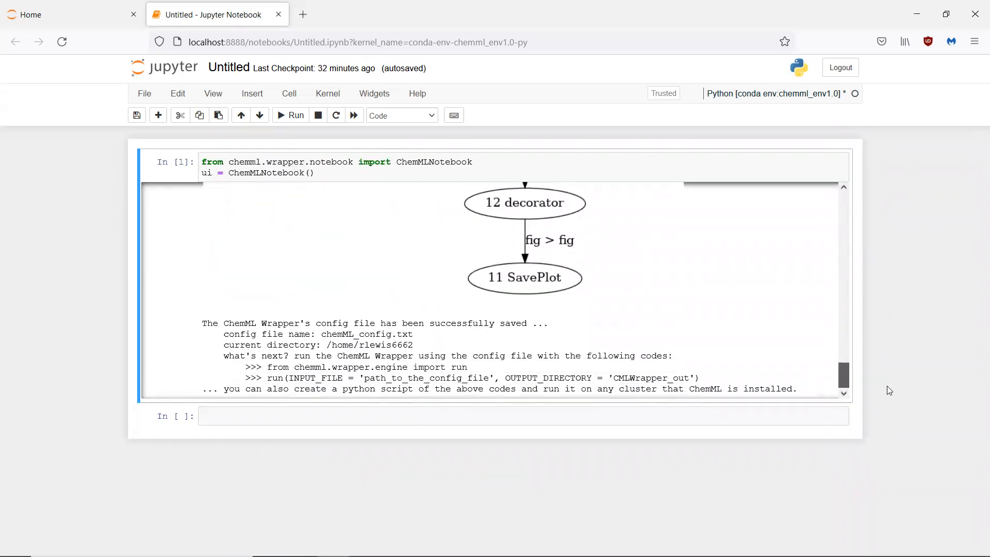
pyautogui.moveTo(267, 367); pyautogui.dragTo(705, 381)
pyautogui.hotkey('ctrl', 'c')
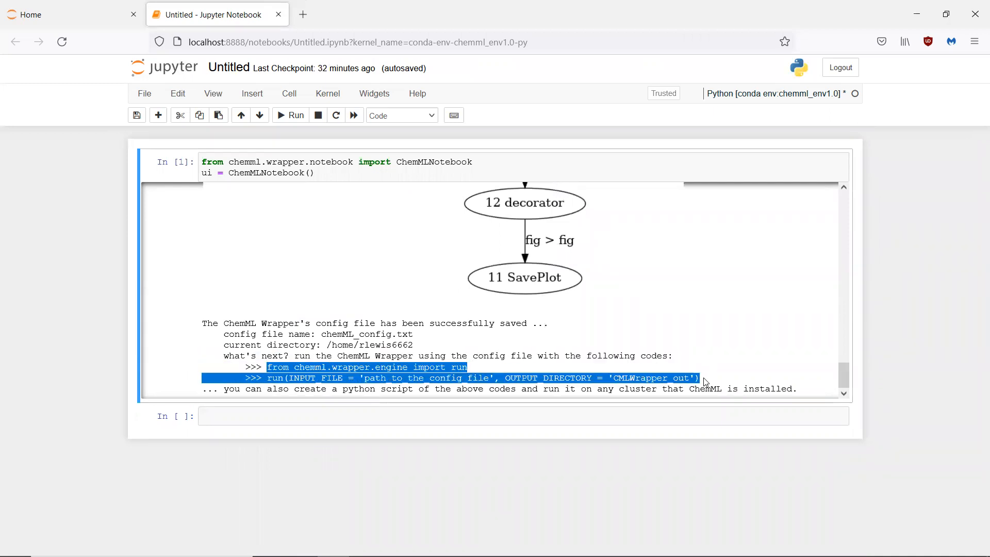
pyautogui.click(319, 415)
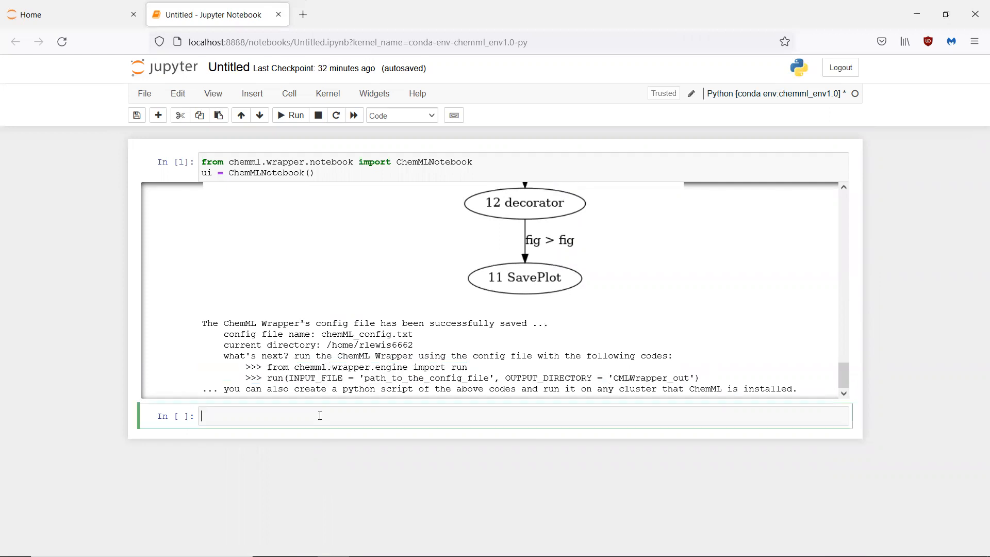
pyautogui.hotkey('ctrl', 'v')
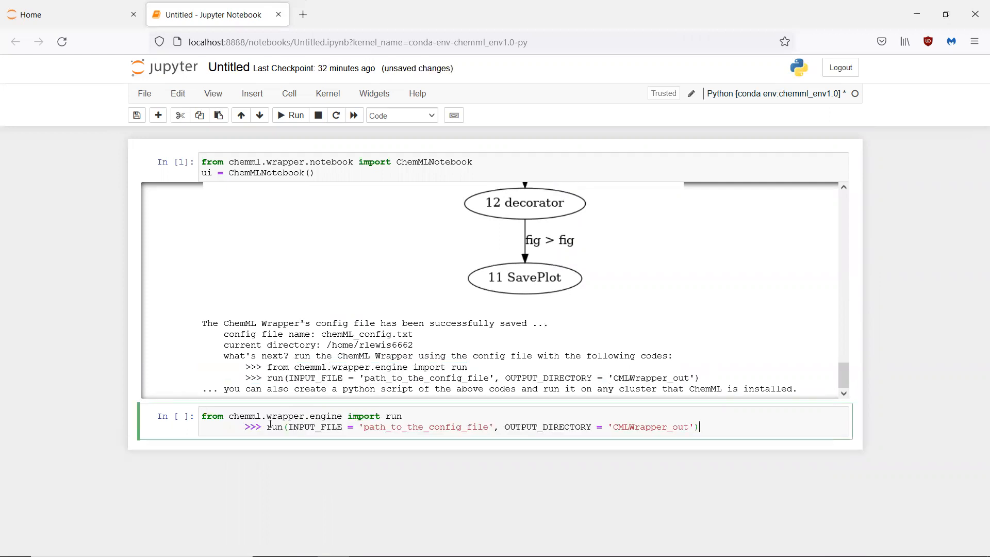
# - Remove the ">>>" prompt and indentation before the run call so it starts its own line under the import
pyautogui.press('BackSpace')
pyautogui.press('BackSpace')
pyautogui.press('BackSpace')
pyautogui.press('BackSpace')
pyautogui.press('BackSpace')
pyautogui.press('BackSpace')
pyautogui.press('BackSpace')
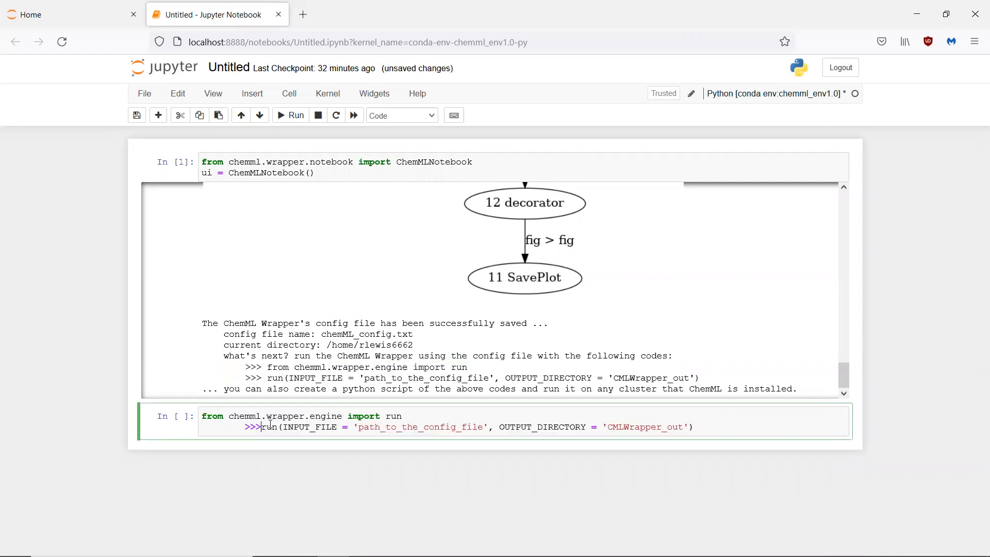
pyautogui.press('Return')
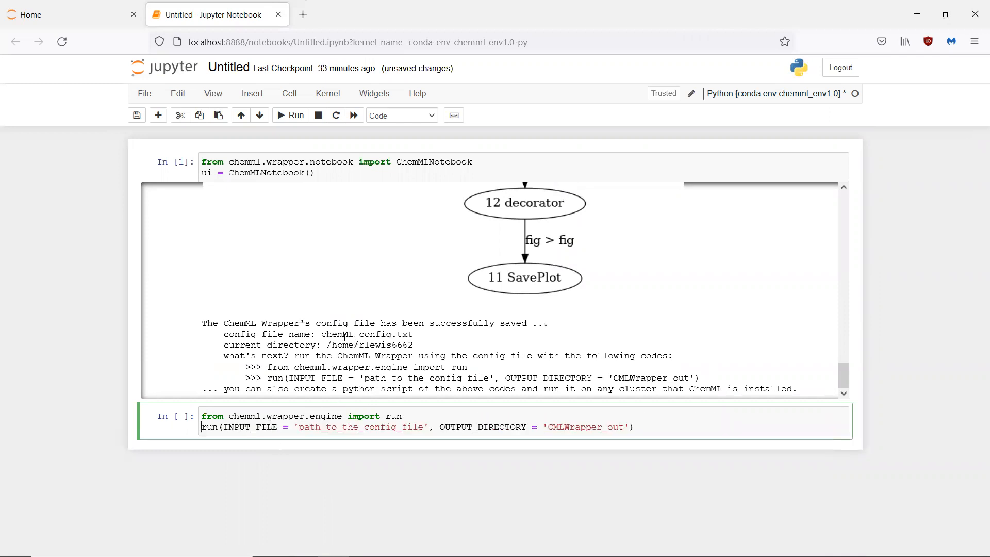
# - Replace the INPUT_FILE placeholder path in the run call with the saved config file name, chemML_config.txt
pyautogui.moveTo(321, 335); pyautogui.dragTo(412, 333)
pyautogui.hotkey('ctrl', 'c')
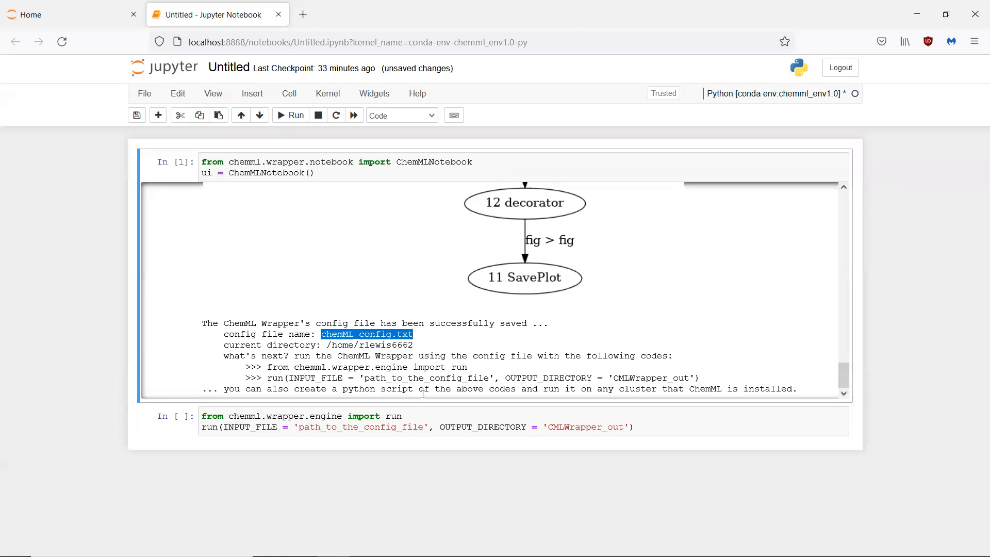
pyautogui.click(422, 430)
pyautogui.press('BackSpace')
pyautogui.press('BackSpace')
pyautogui.press('BackSpace')
pyautogui.press('BackSpace')
pyautogui.press('BackSpace')
pyautogui.press('BackSpace')
pyautogui.press('BackSpace')
pyautogui.press('BackSpace')
pyautogui.press('BackSpace')
pyautogui.press('BackSpace')
pyautogui.press('BackSpace')
pyautogui.press('BackSpace')
pyautogui.press('BackSpace')
pyautogui.press('BackSpace')
pyautogui.press('BackSpace')
pyautogui.press('BackSpace')
pyautogui.press('BackSpace')
pyautogui.press('BackSpace')
pyautogui.press('BackSpace')
pyautogui.press('BackSpace')
pyautogui.press('BackSpace')
pyautogui.press('BackSpace')
pyautogui.press('BackSpace')
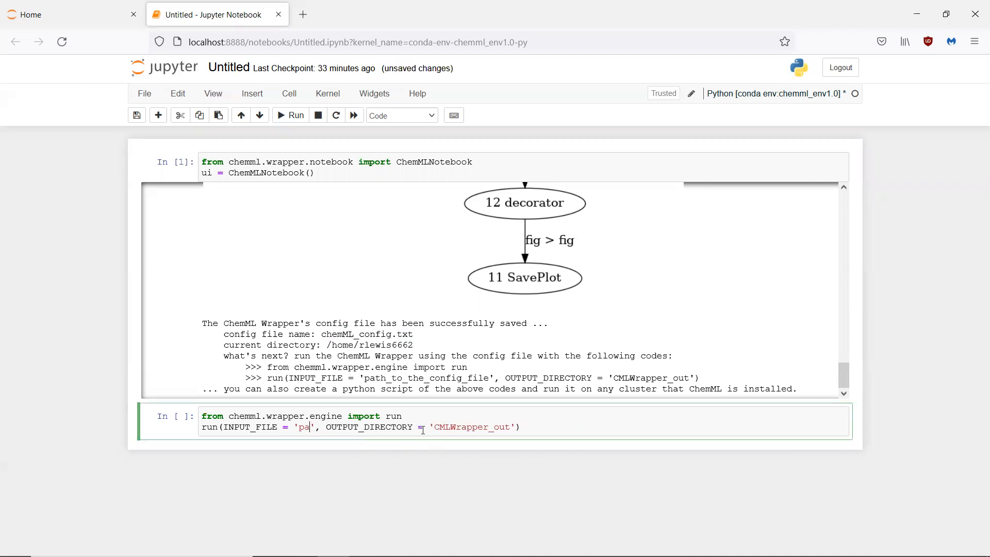
pyautogui.hotkey('ctrl', 'v')
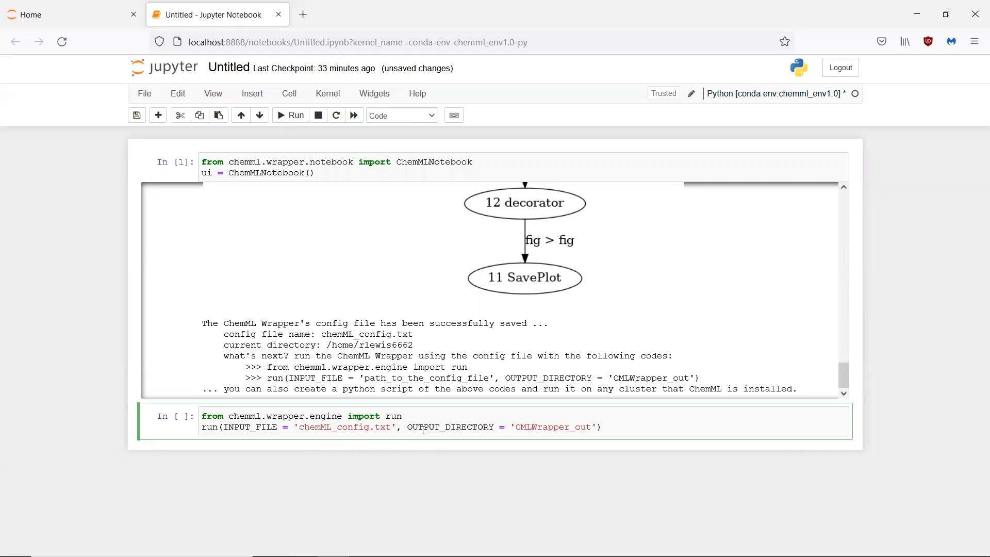
# - Run the cell with the ChemML run call and follow its execution log through to the end
pyautogui.hotkey('shift', 'Return')
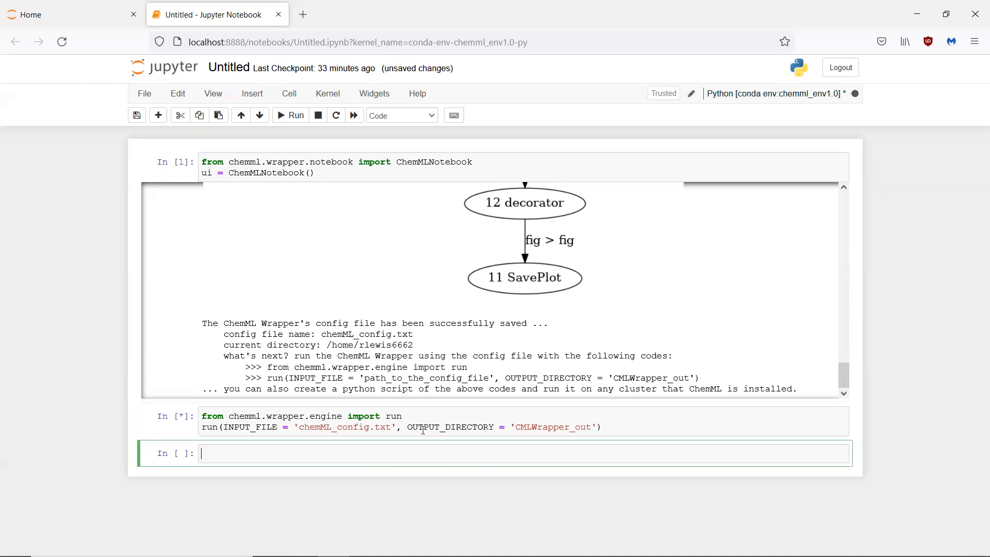
pyautogui.moveTo(977, 299); pyautogui.dragTo(976, 427)
pyautogui.moveTo(834, 249); pyautogui.dragTo(875, 456)
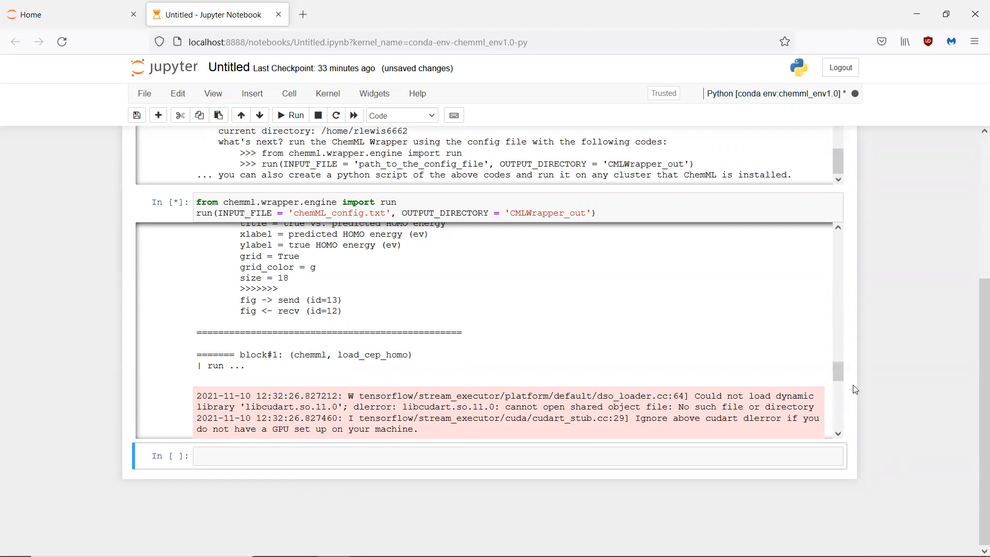
pyautogui.moveTo(840, 375); pyautogui.dragTo(842, 459)
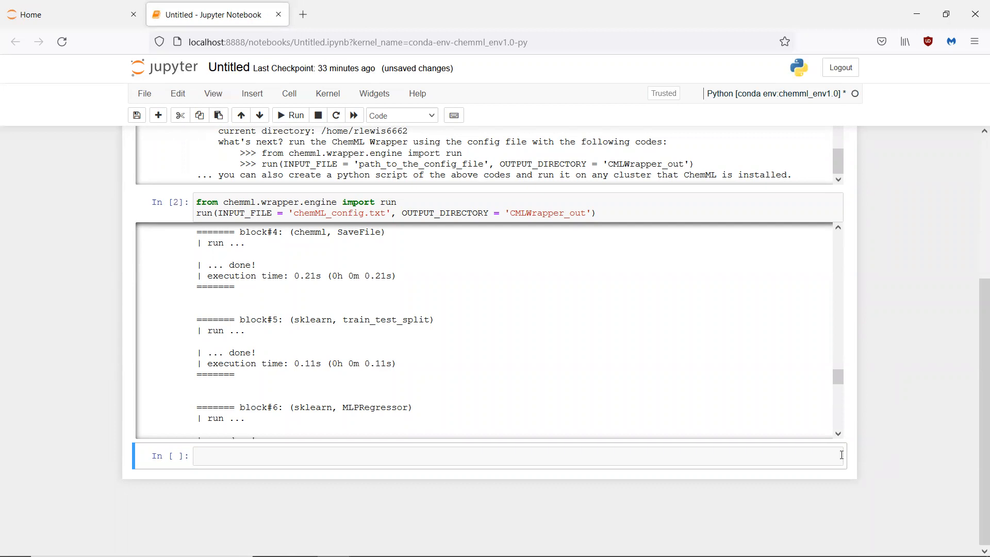
pyautogui.click(841, 387)
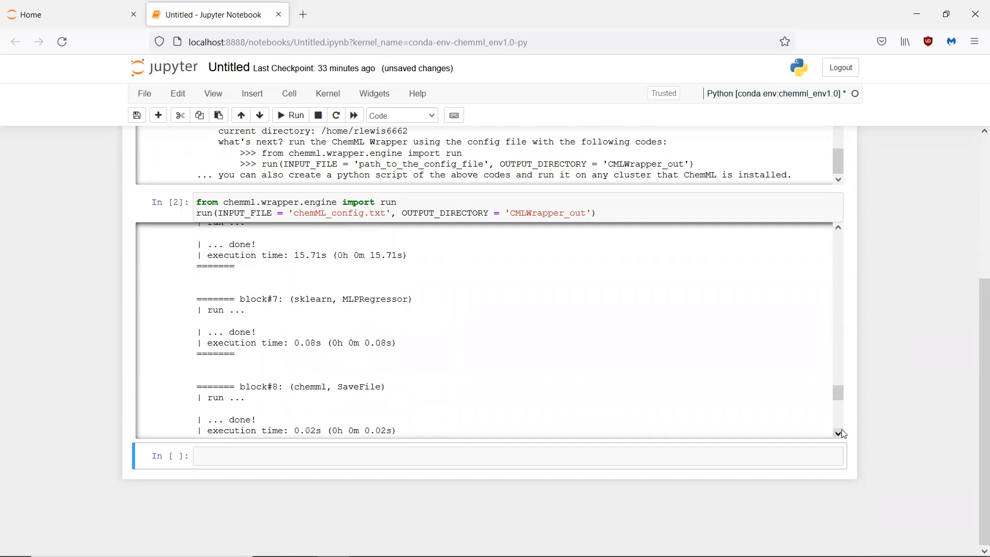
pyautogui.moveTo(841, 395); pyautogui.dragTo(840, 431)
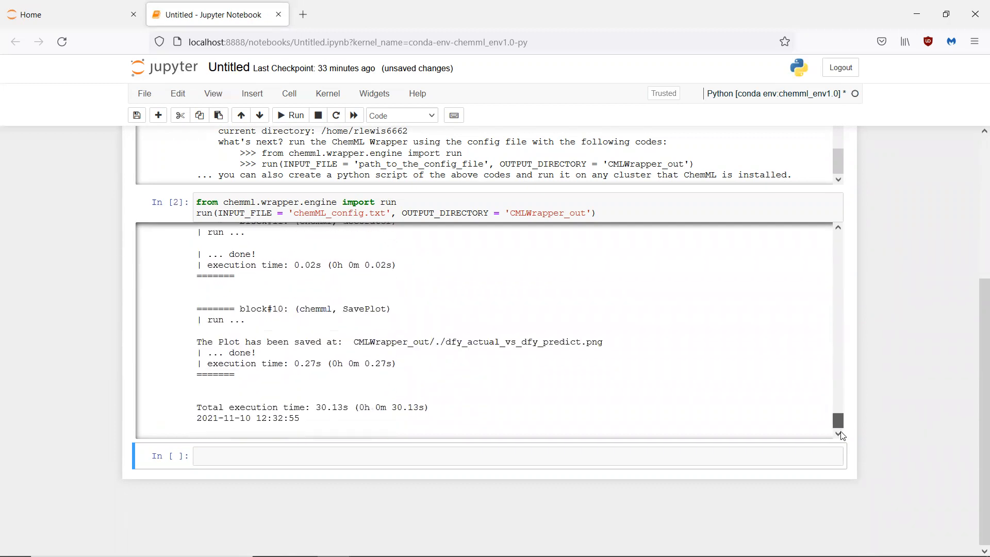
# - Open dfy_actual_vs_dfy_predict.png from the CMLWrapper_out folder in the Jupyter file browser to view the saved plot
pyautogui.click(90, 6)
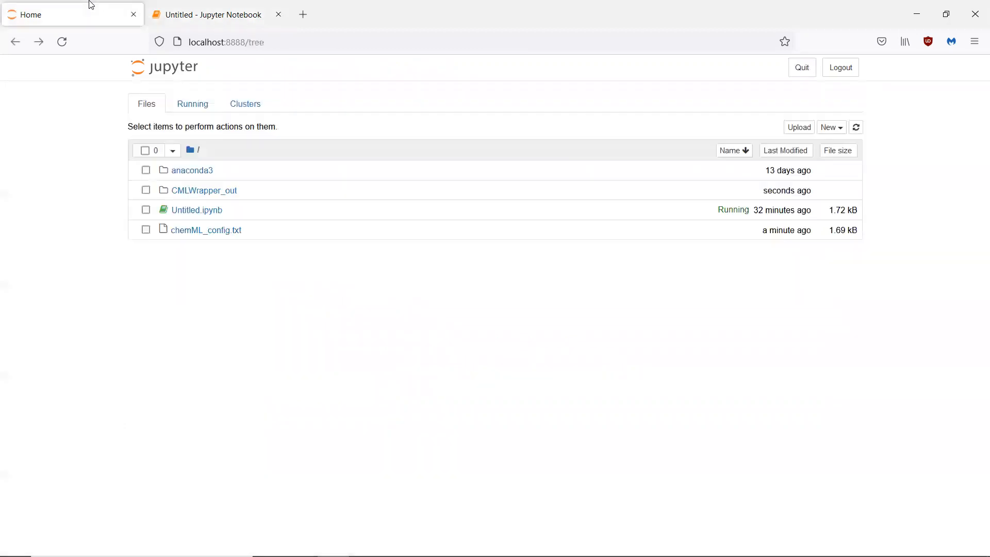
pyautogui.click(208, 191)
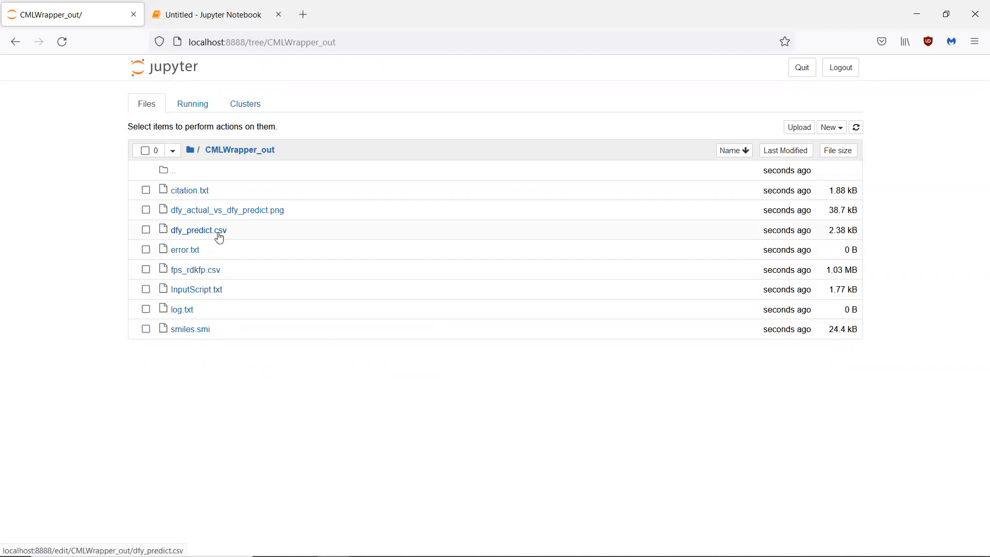
pyautogui.click(240, 212)
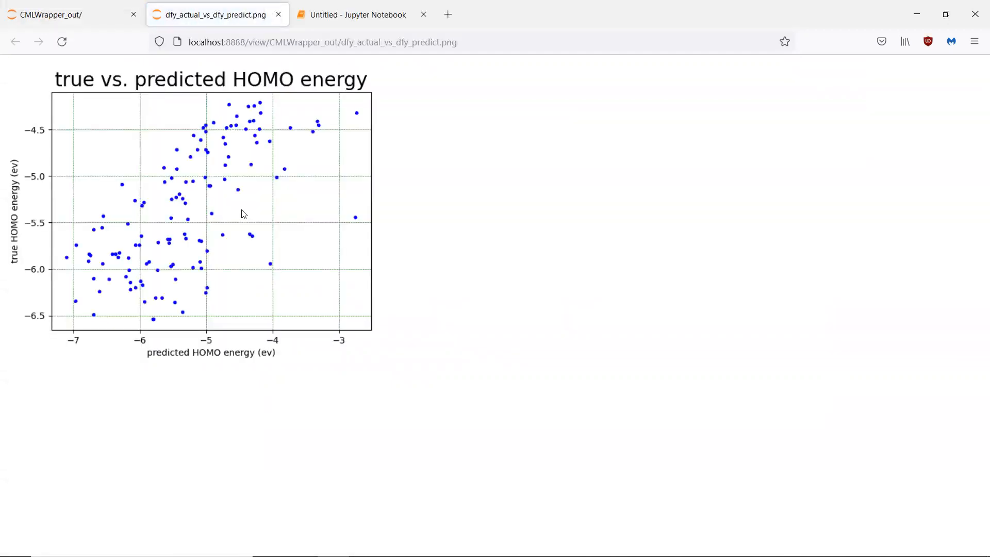